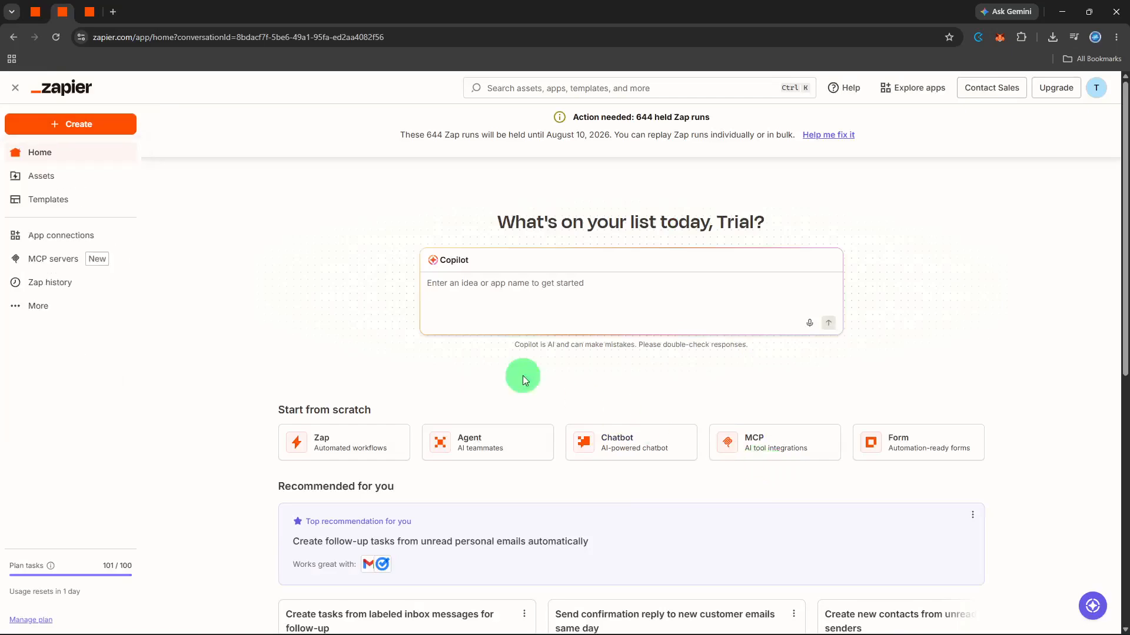
Step: Create a new Zap and choose Google Forms as its trigger app
left_click(80, 126)
left_click(79, 164)
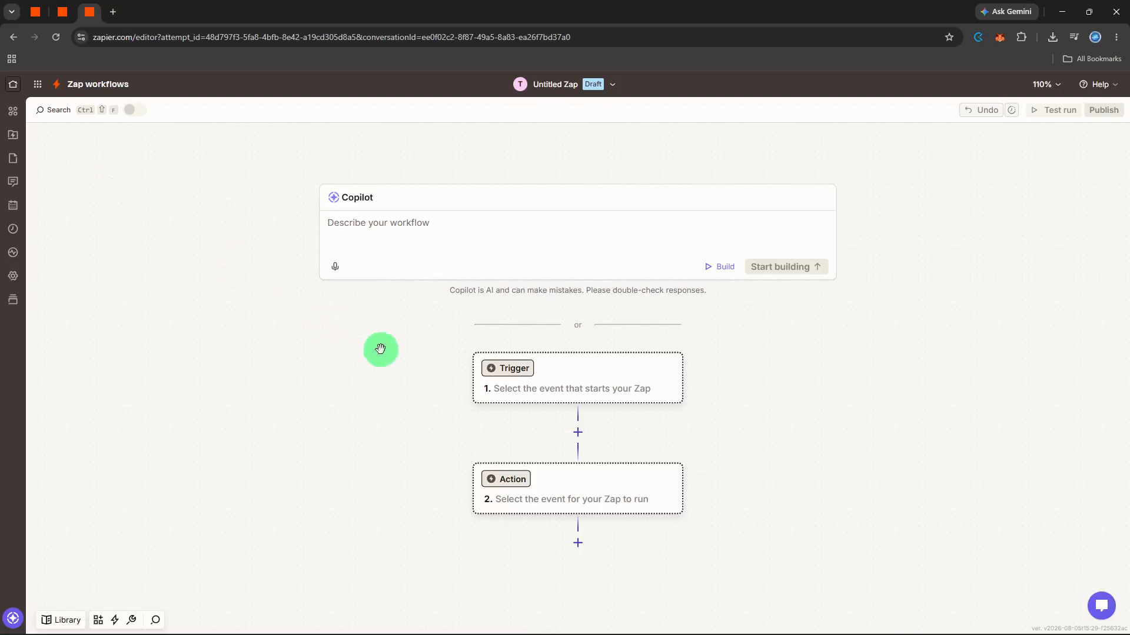
left_click(524, 375)
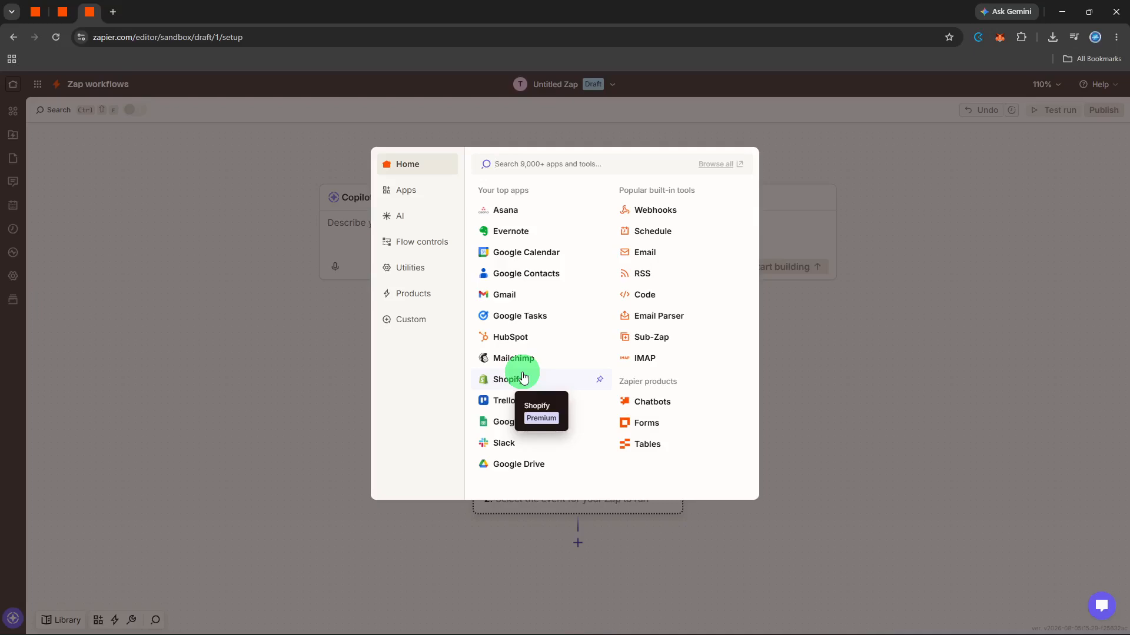
type("google forms")
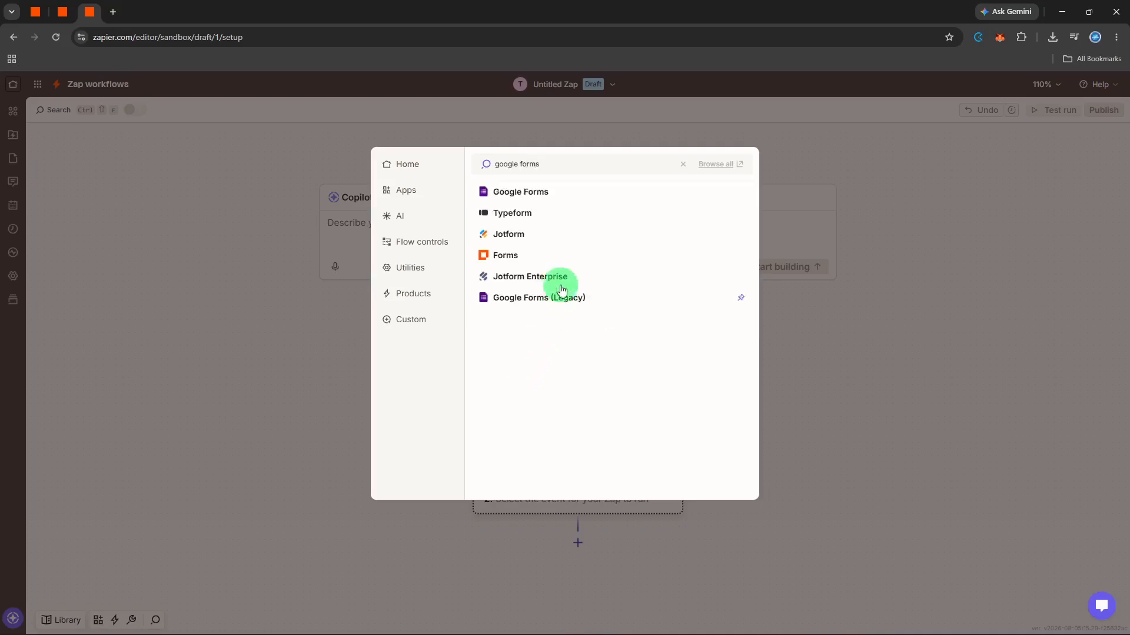
left_click(583, 189)
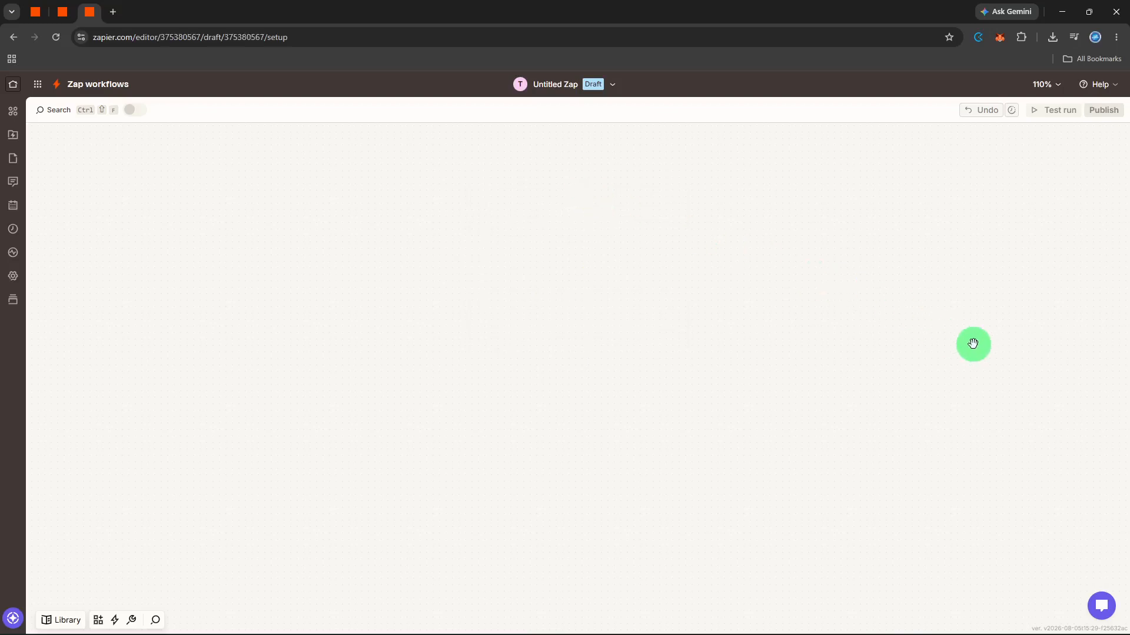
Step: Set the trigger event to New or Updated Form Response and continue with the connected Google Forms account
left_click(974, 276)
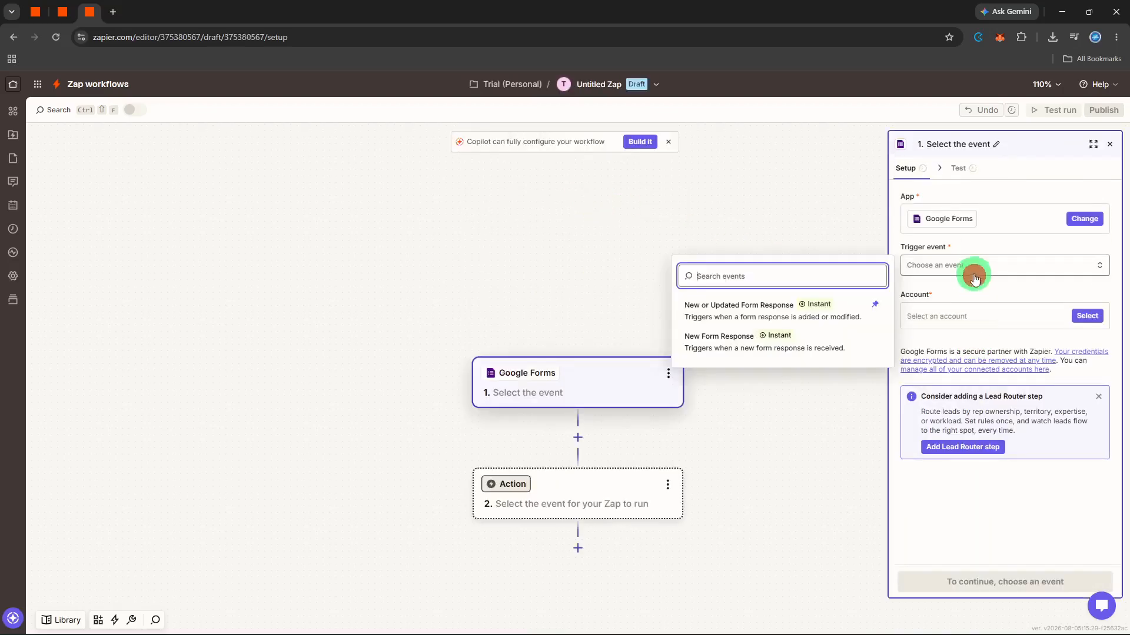
left_click(786, 307)
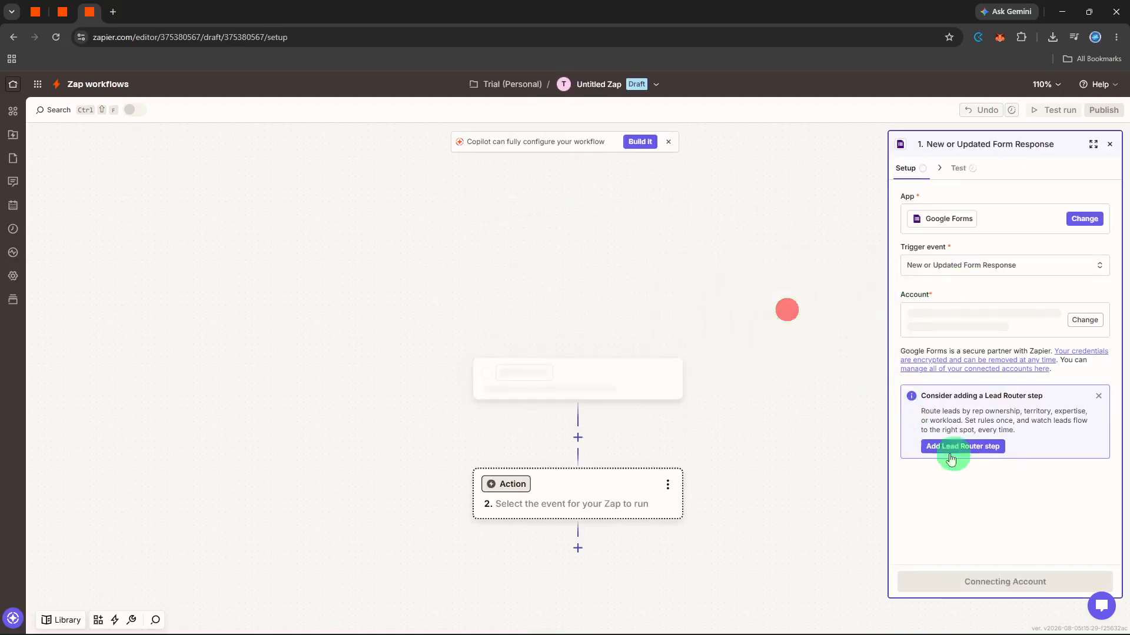
left_click(1010, 540)
left_click(999, 582)
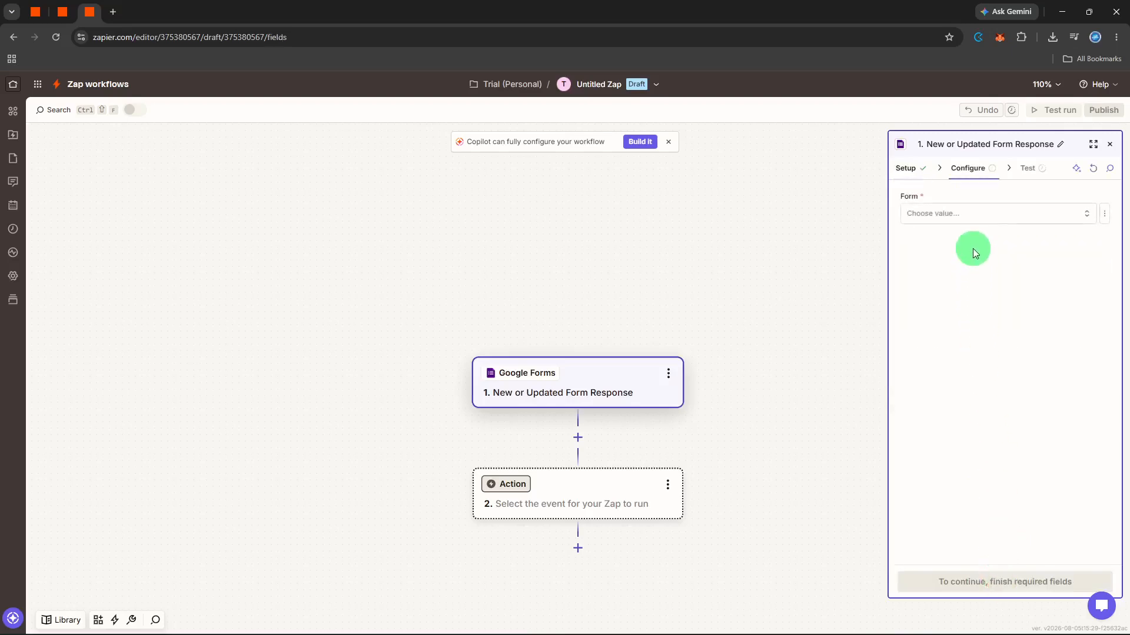
Step: Select the Event registration form for the trigger and continue to testing
left_click(977, 218)
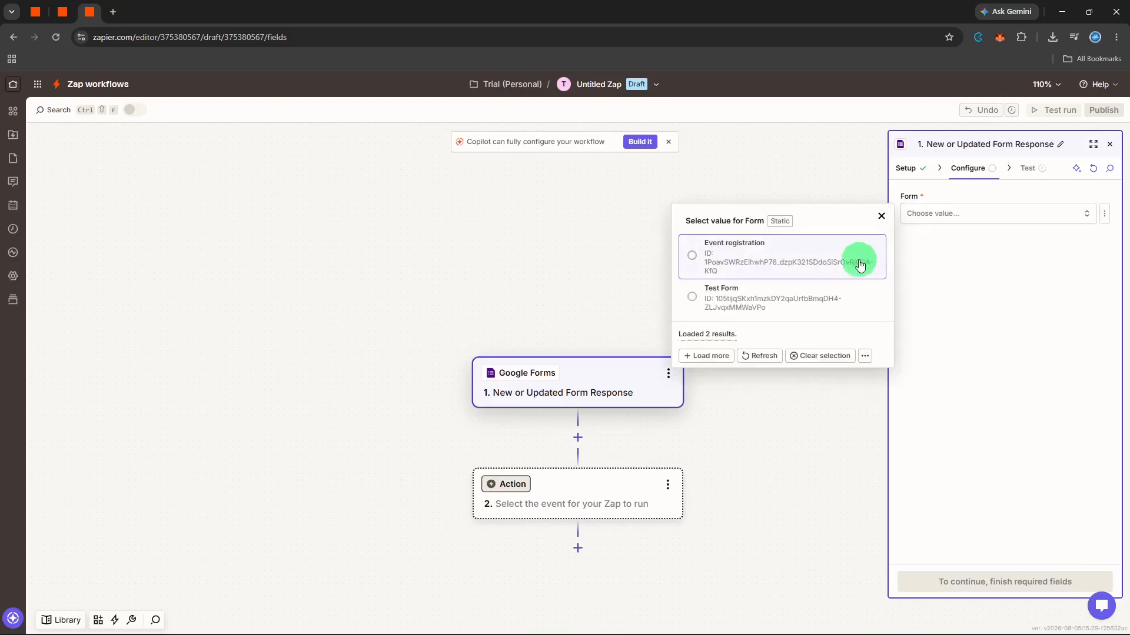
left_click(859, 264)
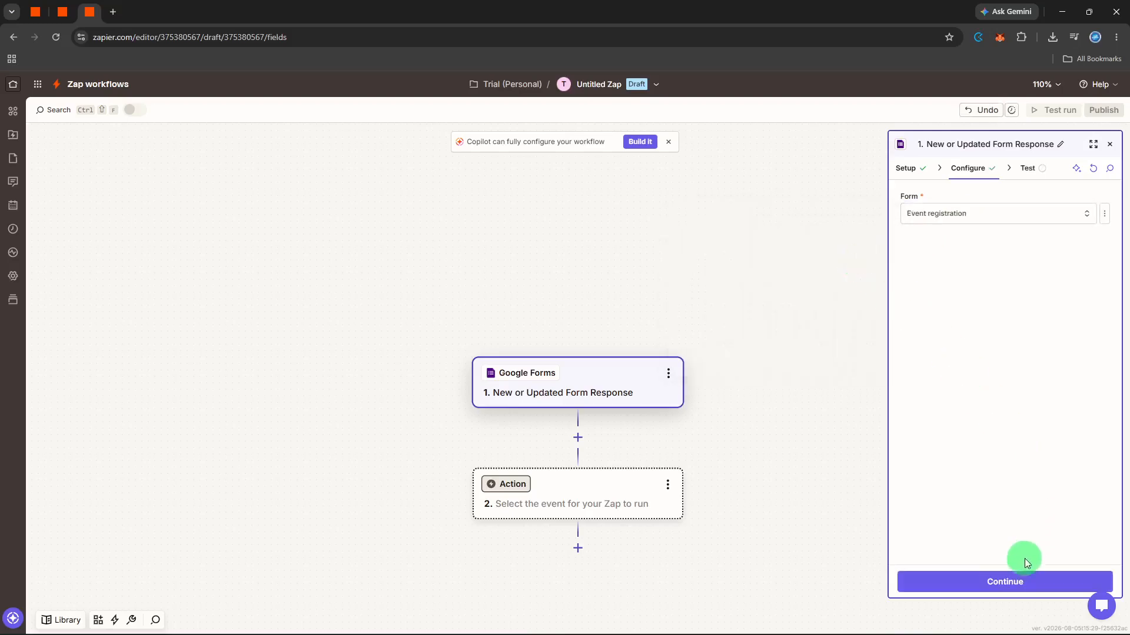
left_click(1014, 578)
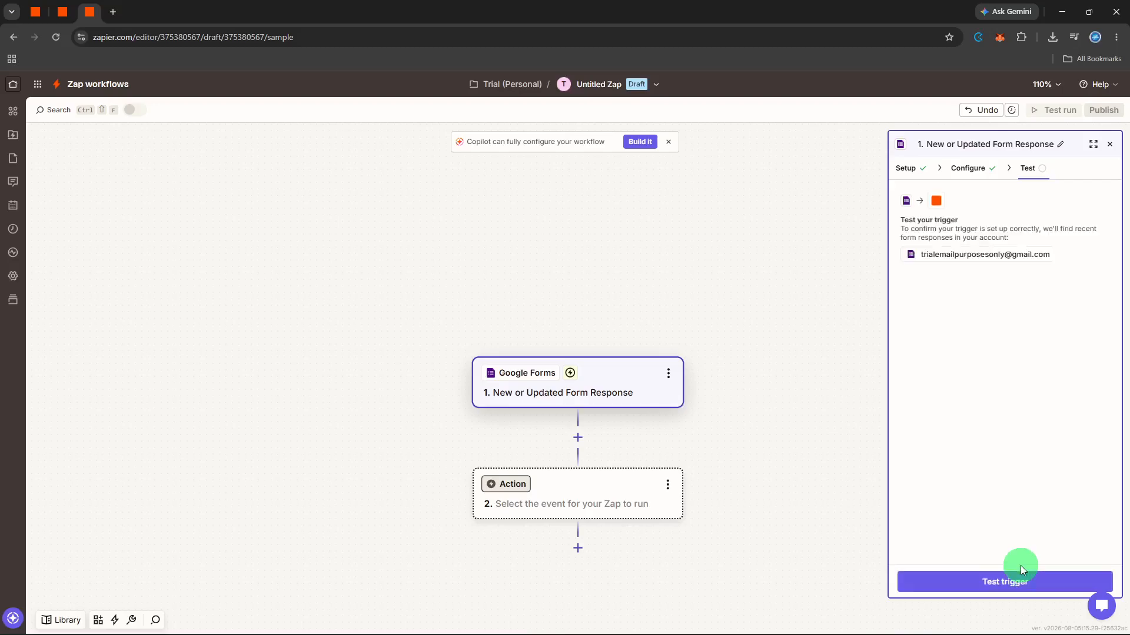
Step: Test the trigger, inspect the details of Form Response A, and continue with that record
left_click(1021, 575)
left_click(1005, 585)
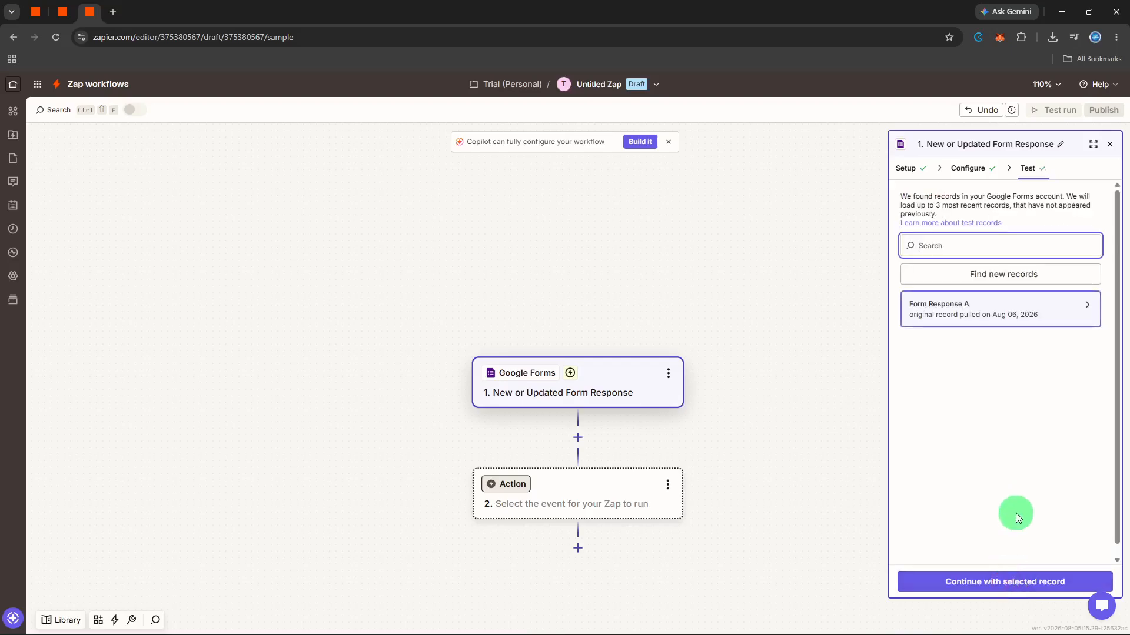
left_click(1086, 306)
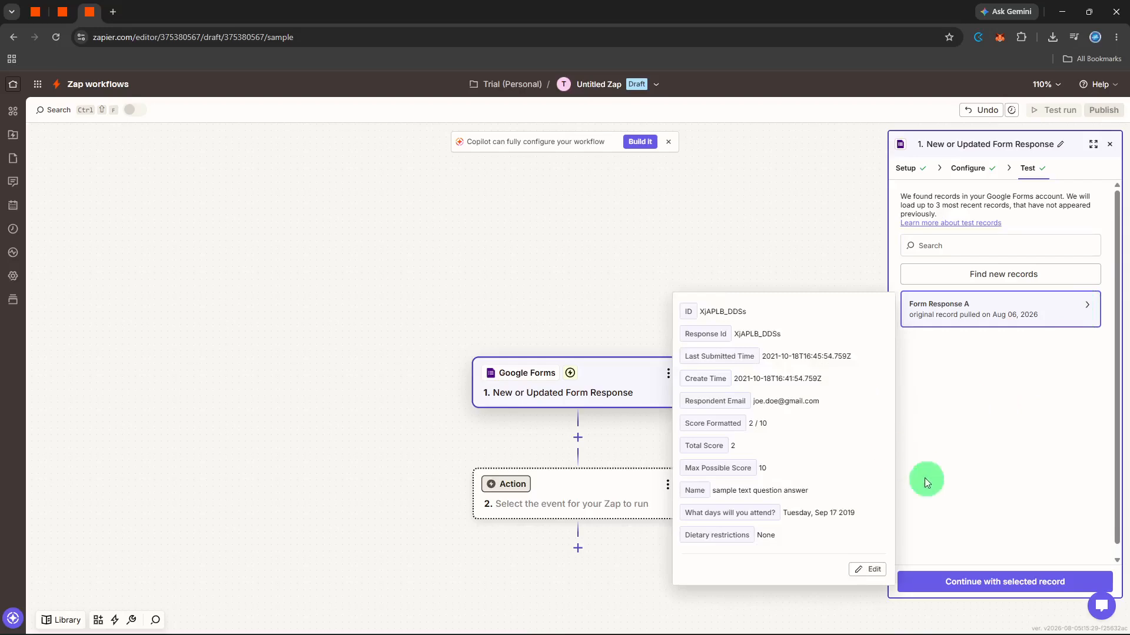
left_click(965, 514)
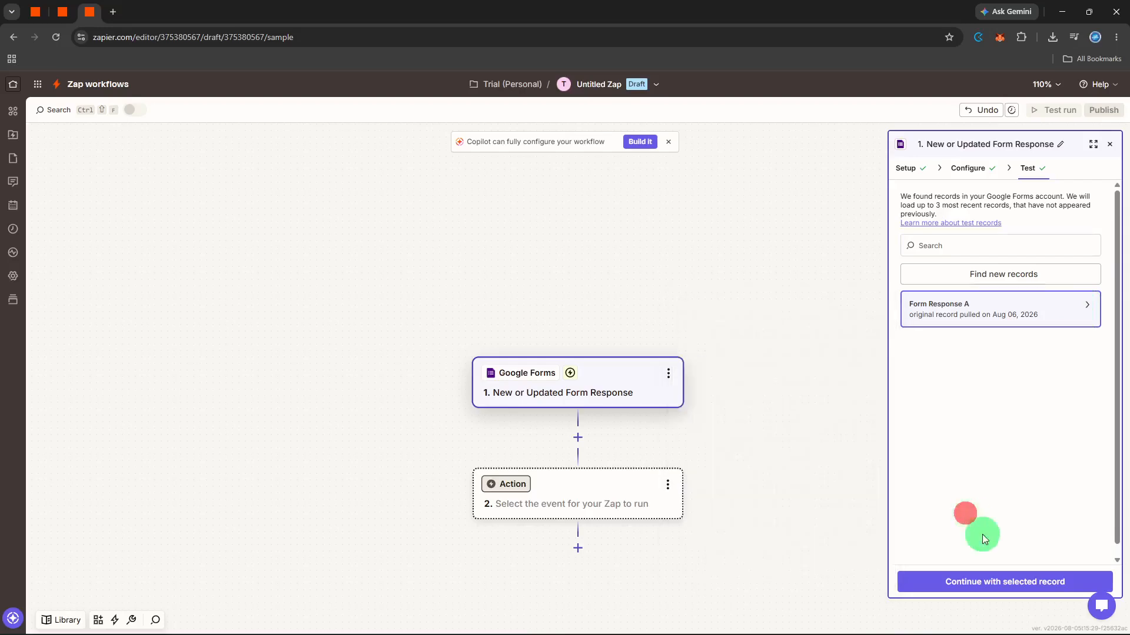
left_click(999, 581)
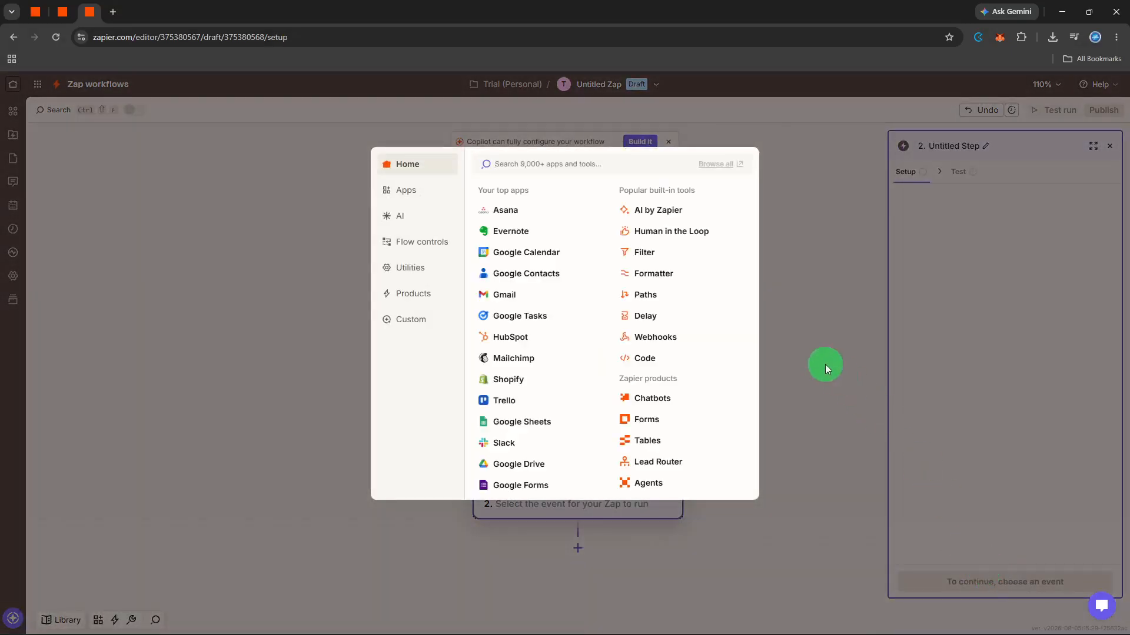
Step: Add a Filter step after the trigger and base its rule on the "What days will you attend?" field
left_click(678, 257)
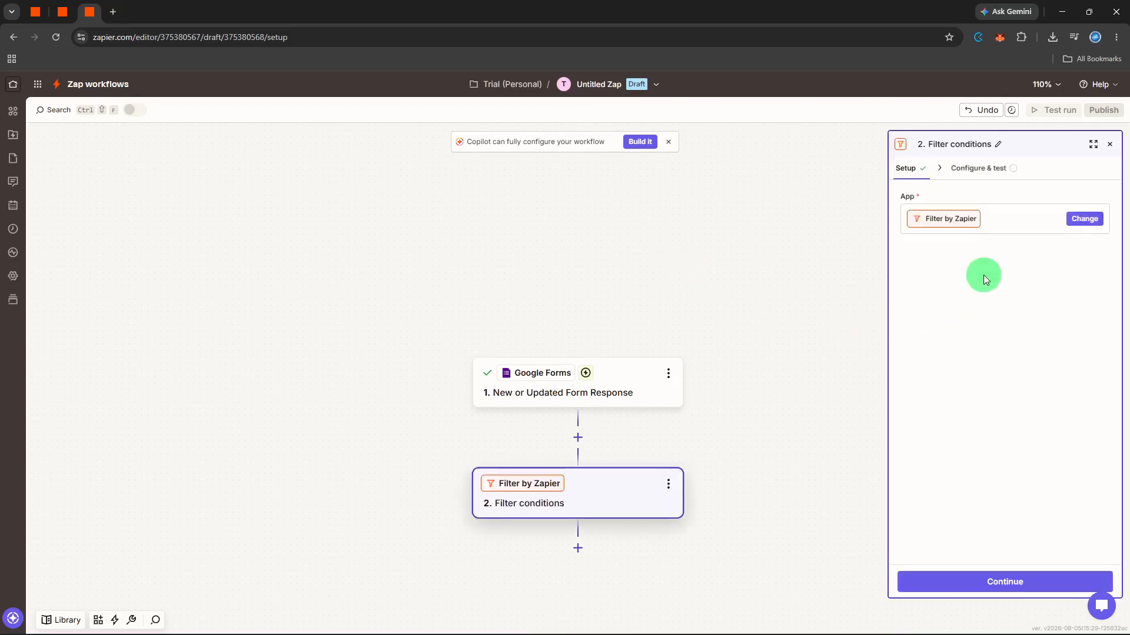
left_click(1035, 579)
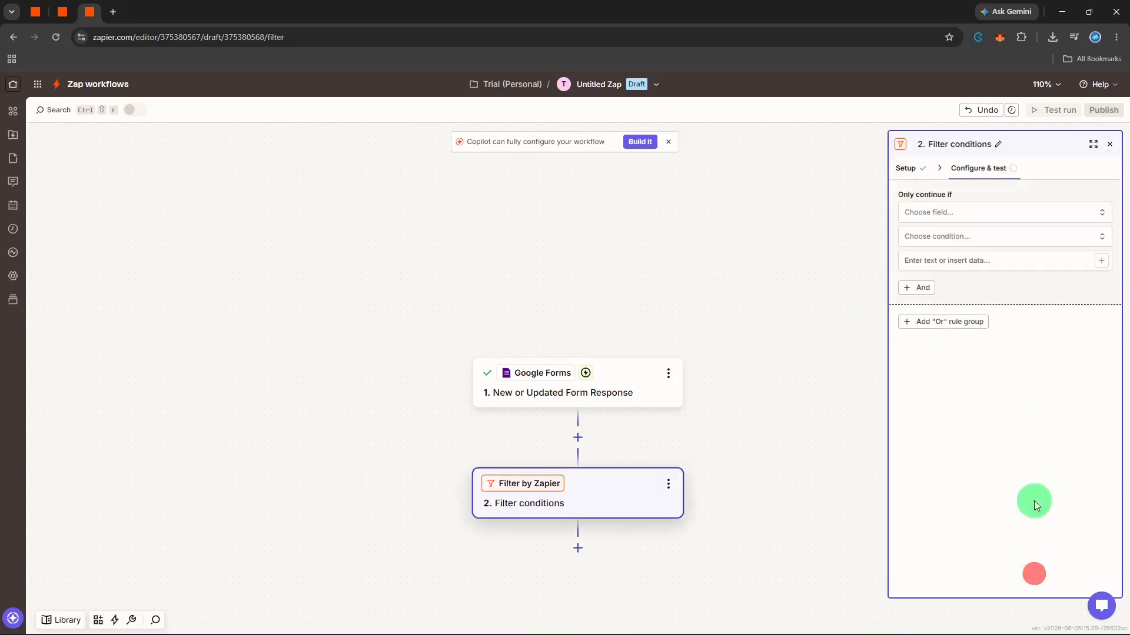
left_click(1013, 213)
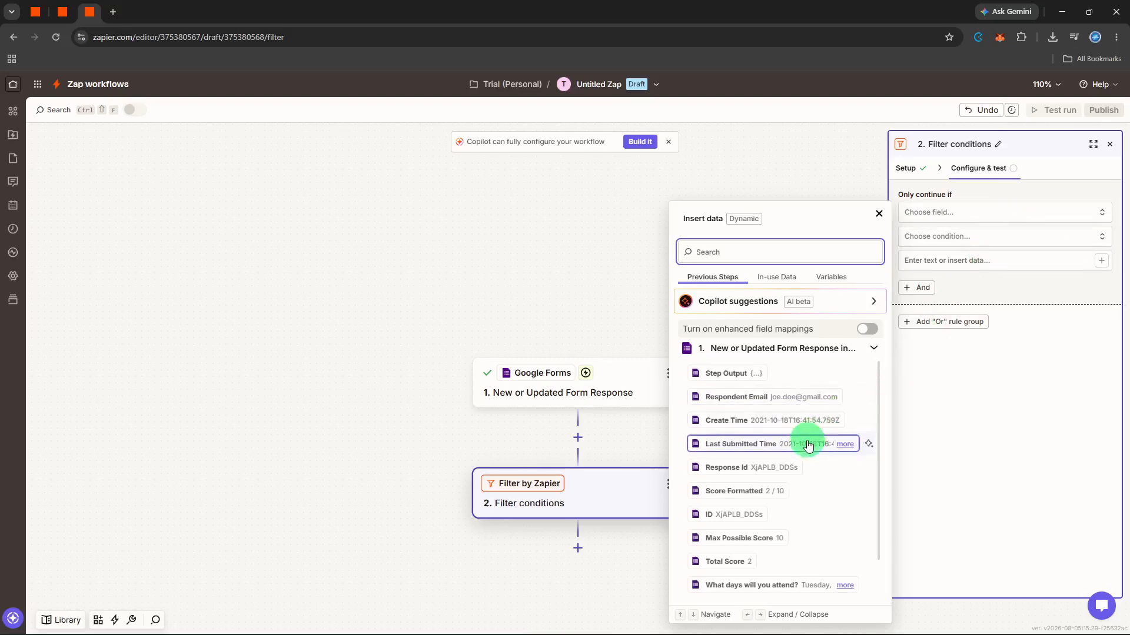
scroll(806, 442, "down", 1)
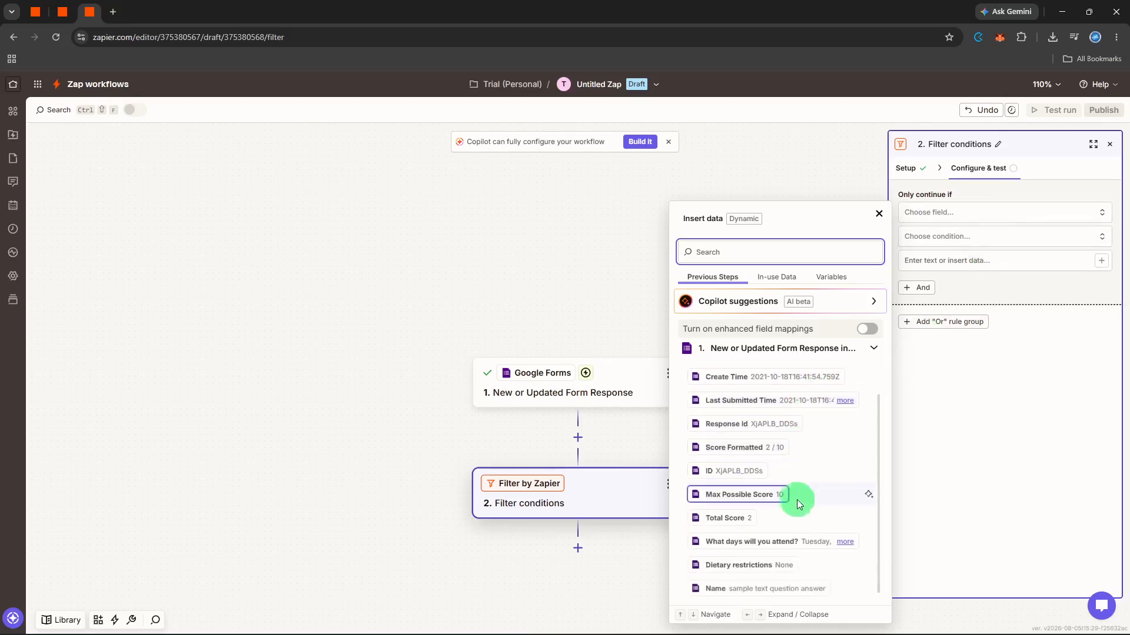
left_click(788, 548)
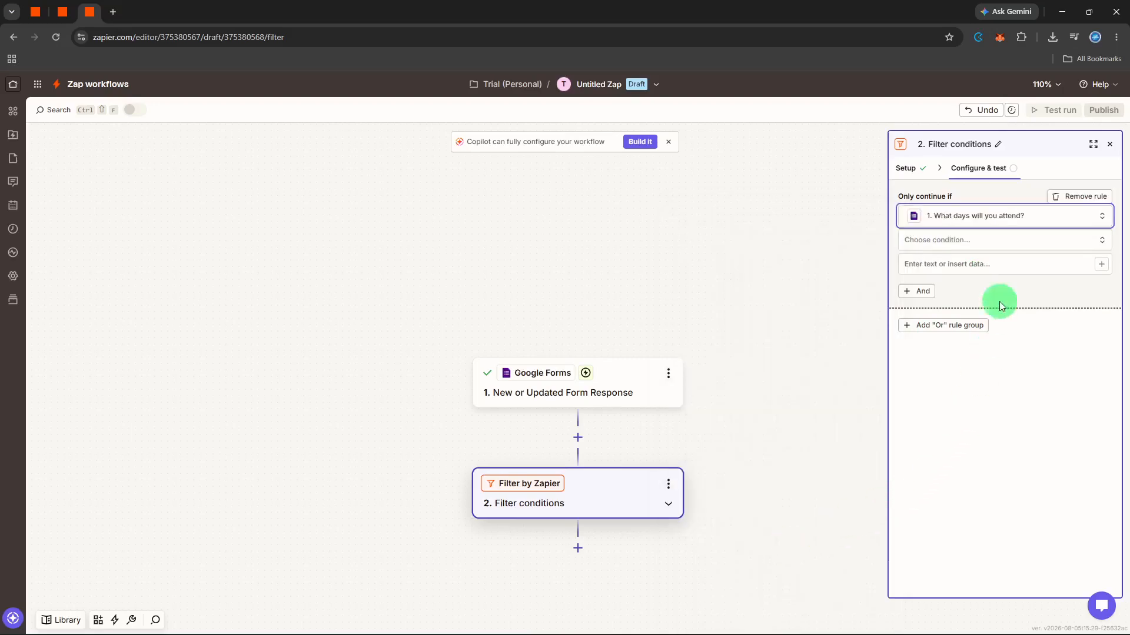
Step: Set the filter rule to (Text) Exactly matches "Tuesday" and test it against the sample record
left_click(1004, 251)
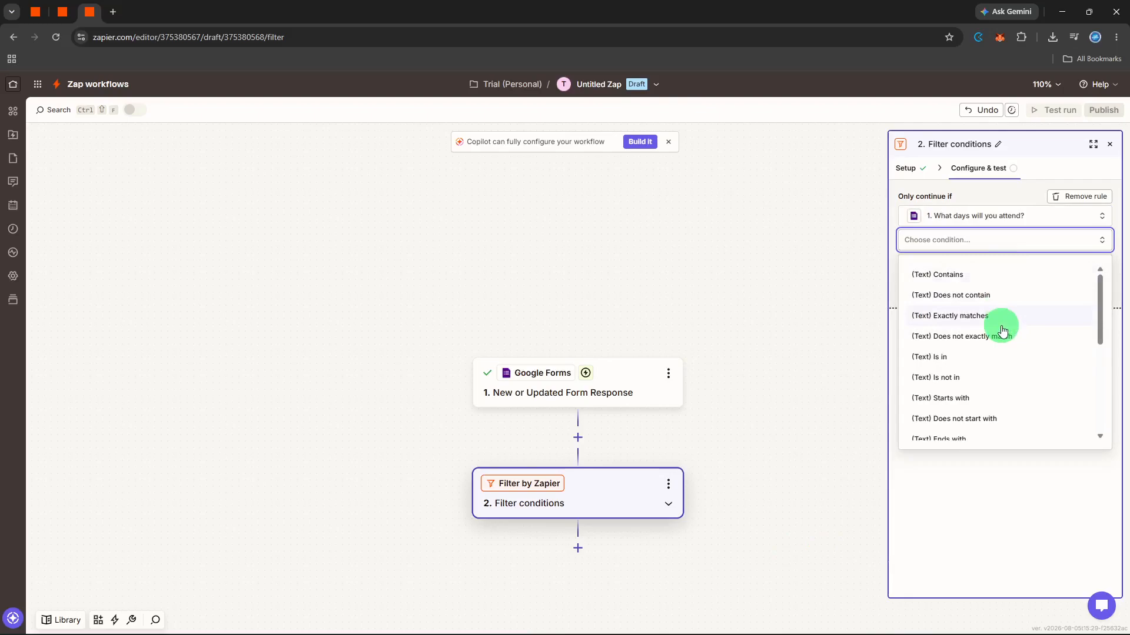
left_click(1001, 326)
left_click(1013, 268)
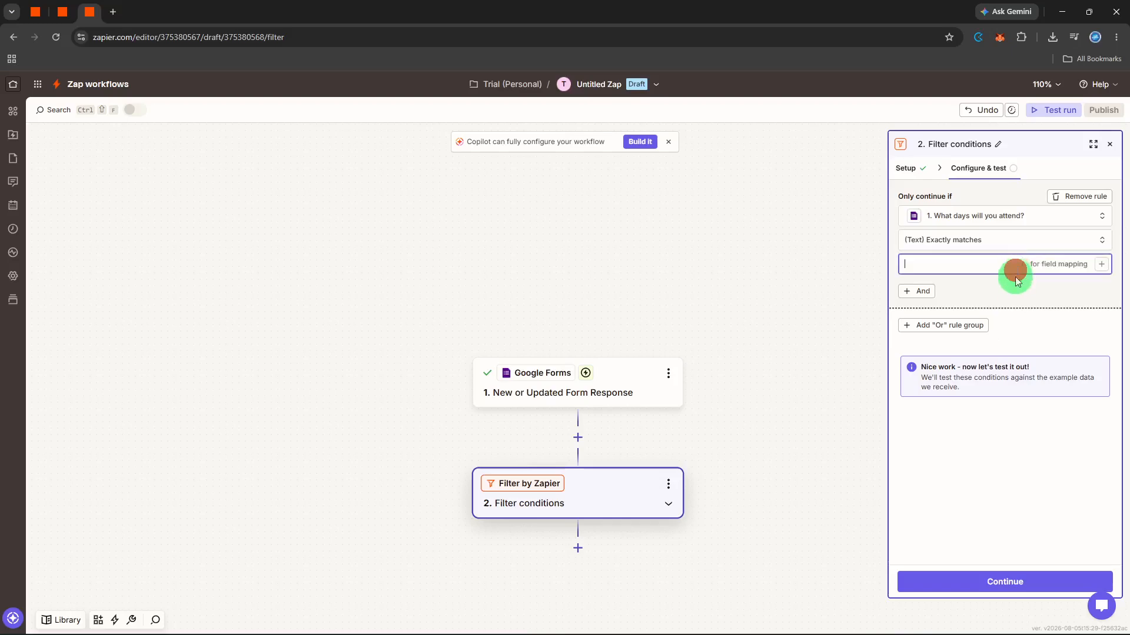
type("Tuesday")
left_click(1015, 277)
left_click(1059, 533)
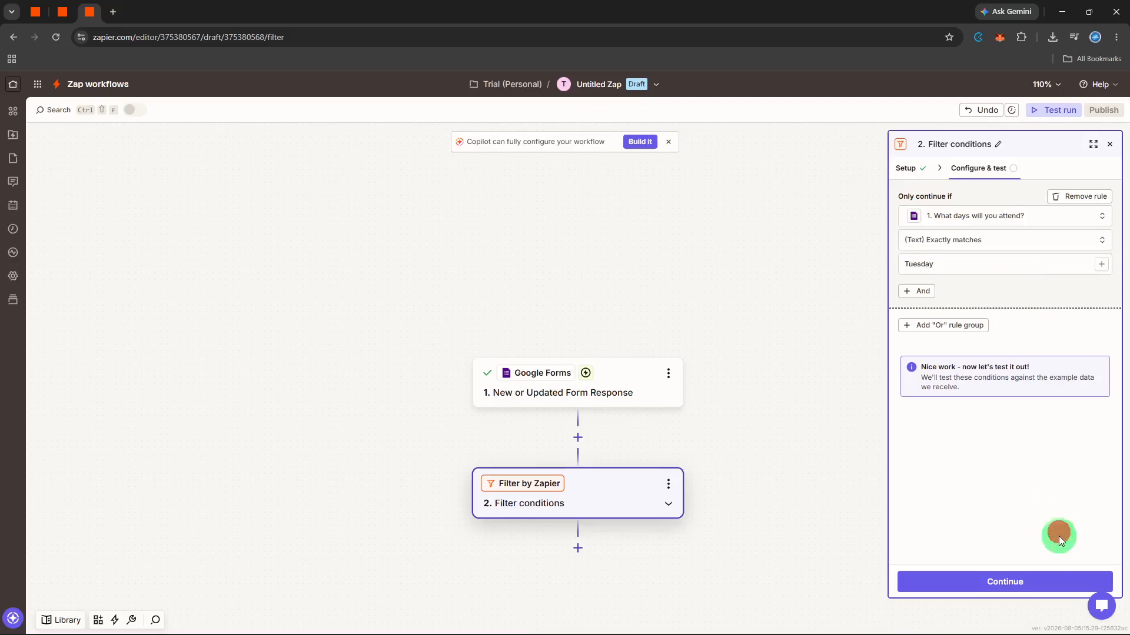
left_click(1046, 581)
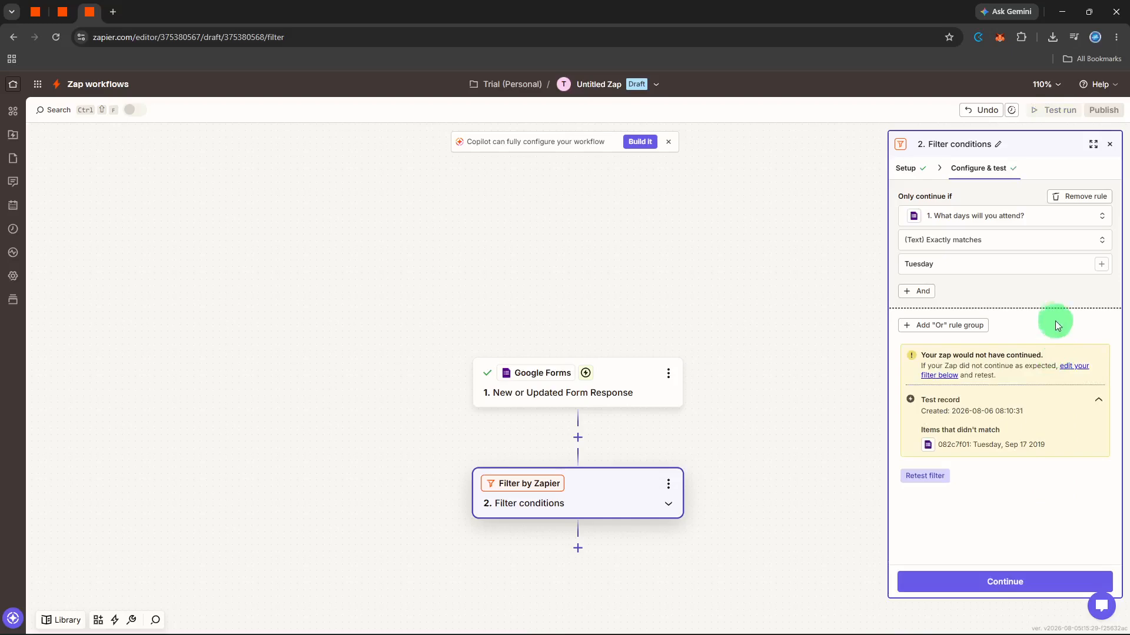
Step: Change the filter's comparison value to "Tuesday, Sep 17 2019" and retest the rule
left_click(1027, 263)
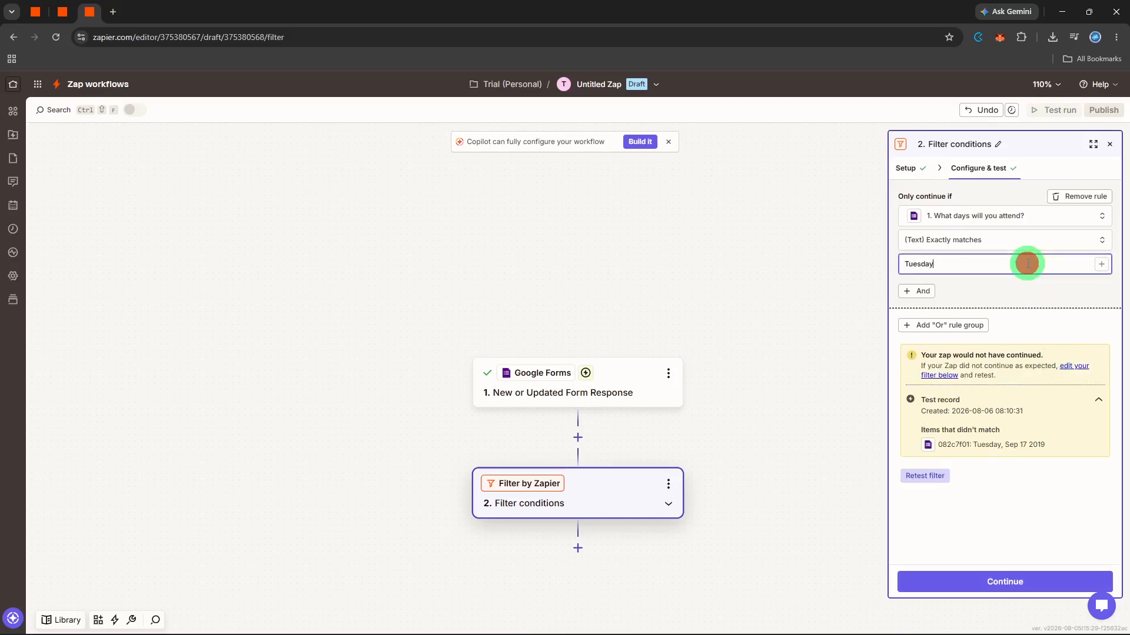
type(", Sep 17 2029")
key("BackSpace")
key("BackSpace")
type("19")
left_click(1055, 579)
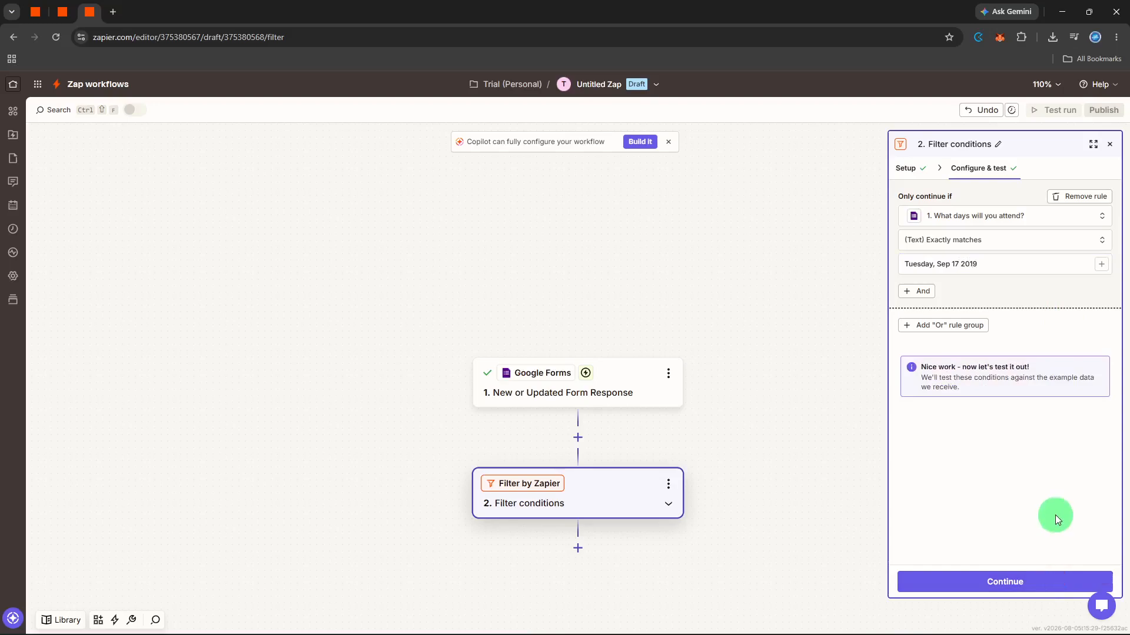
left_click(1025, 581)
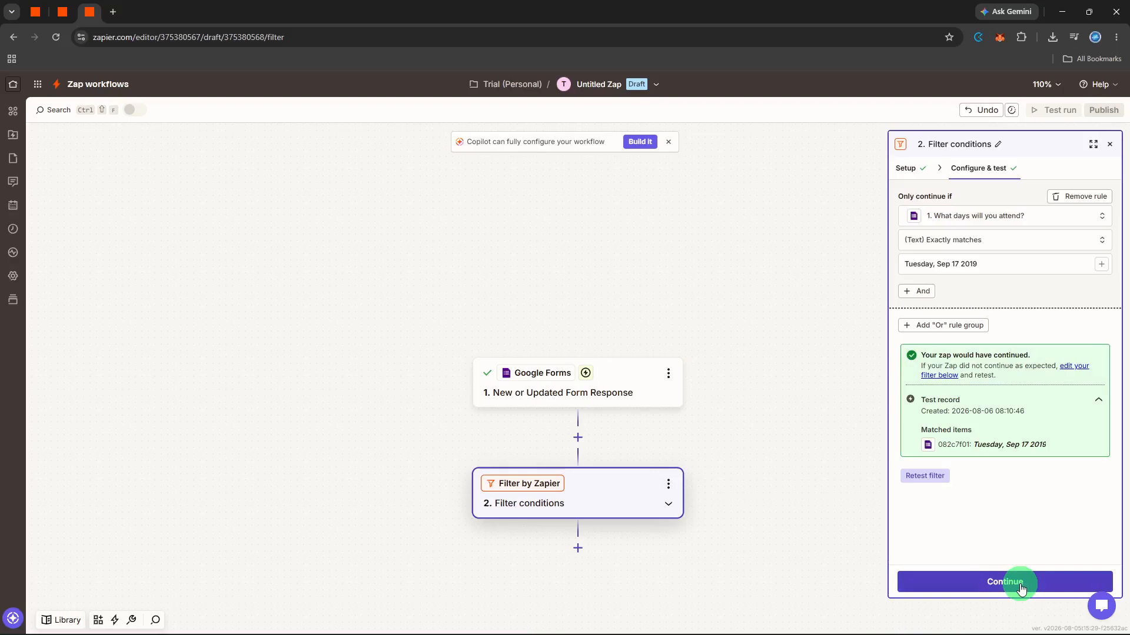
Step: Continue past the filter and add Slack as the app for the third step
left_click(1020, 586)
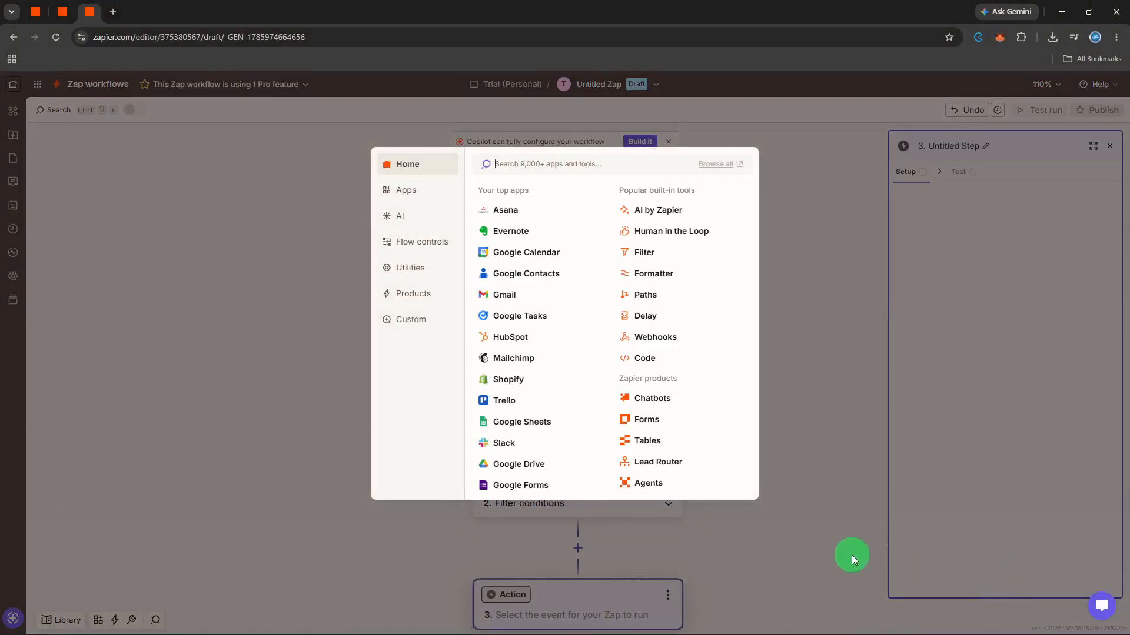
type("s")
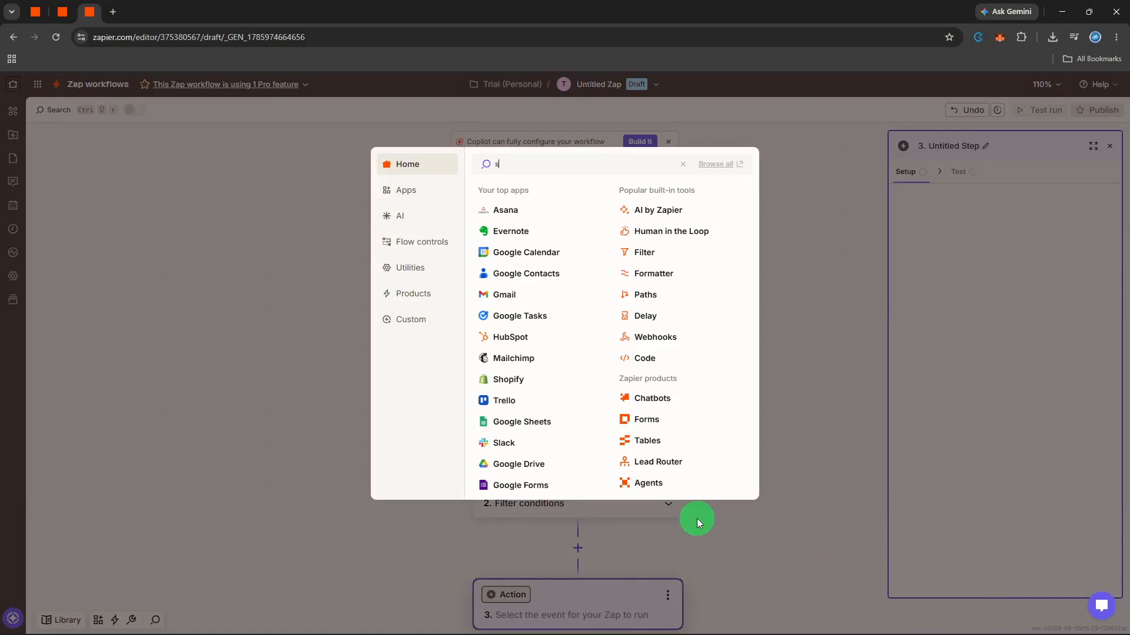
type("lack")
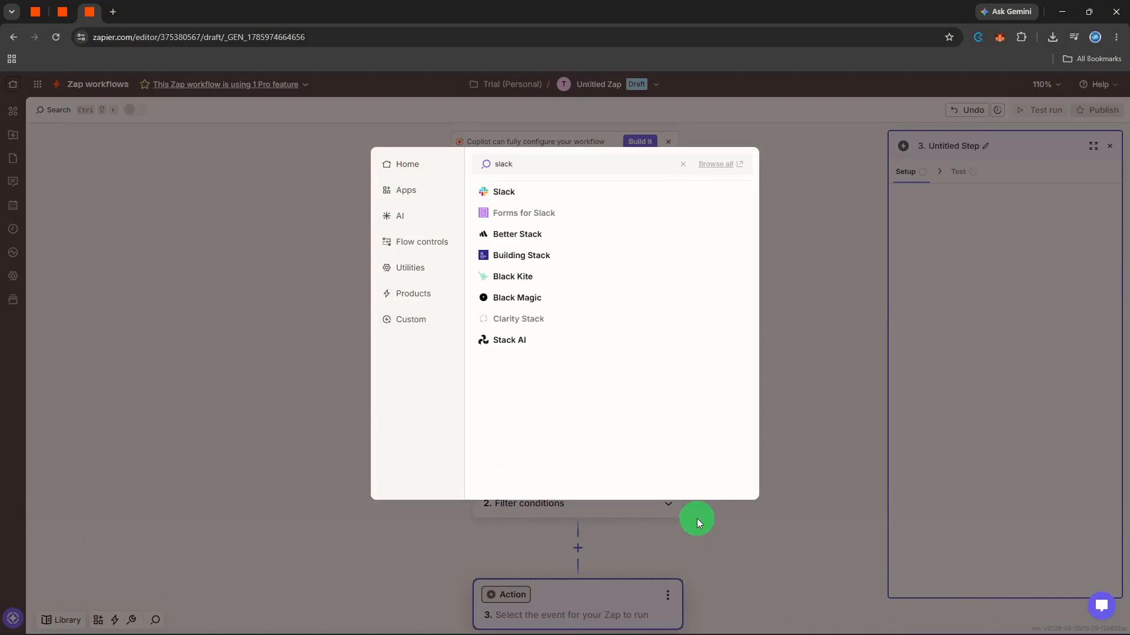
left_click(562, 193)
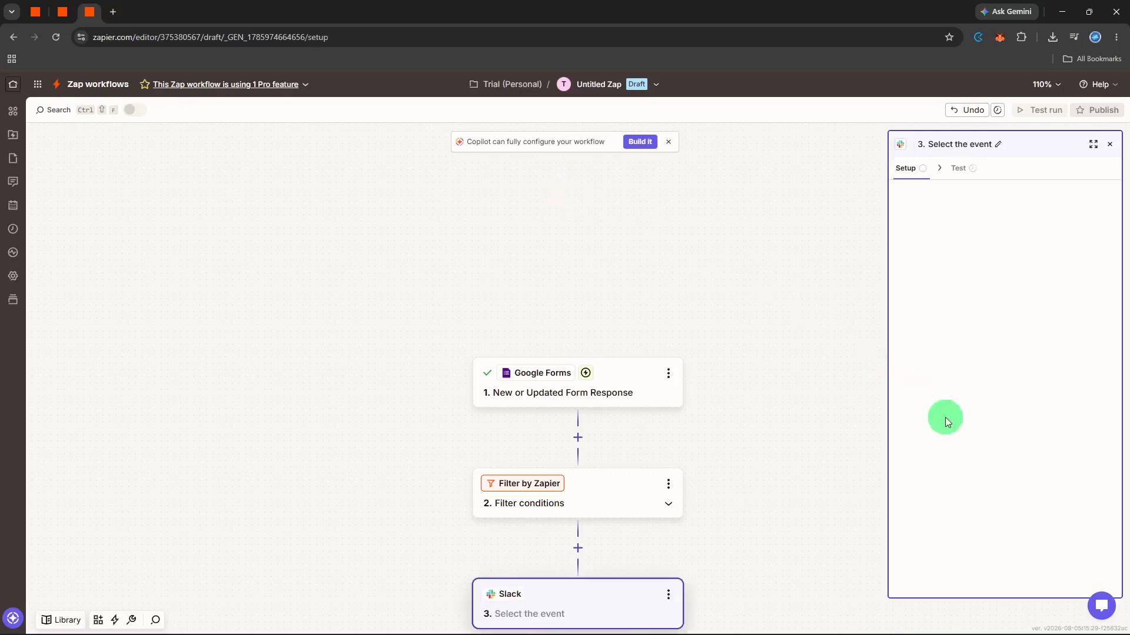
Step: Set the Slack action event to Send Channel Message and continue with the connected account
left_click(969, 276)
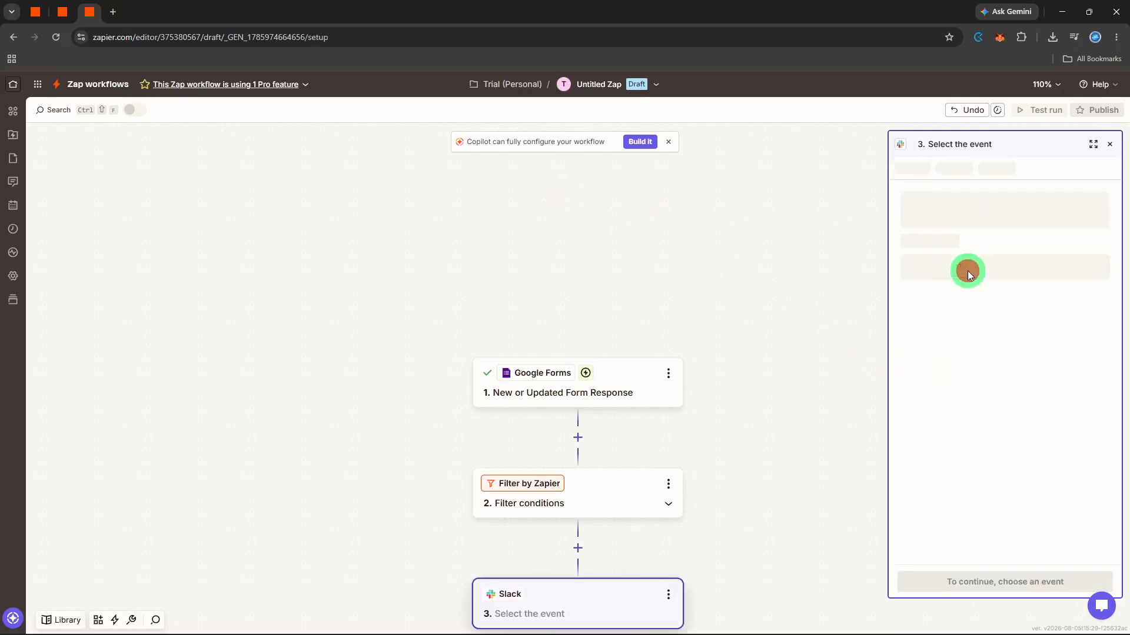
type("se")
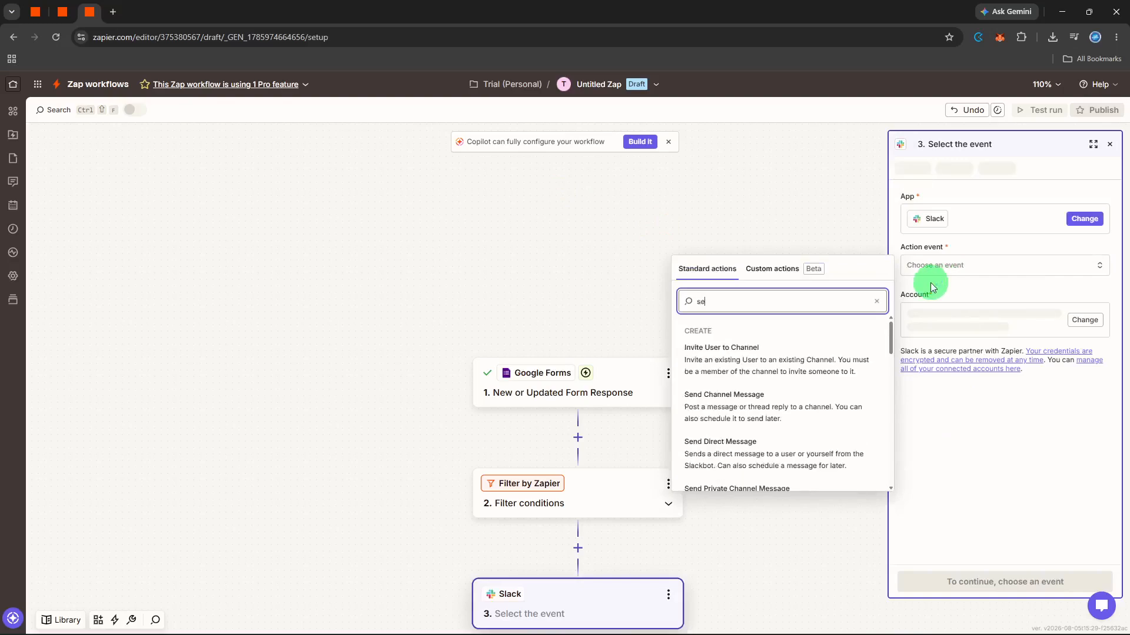
left_click(782, 400)
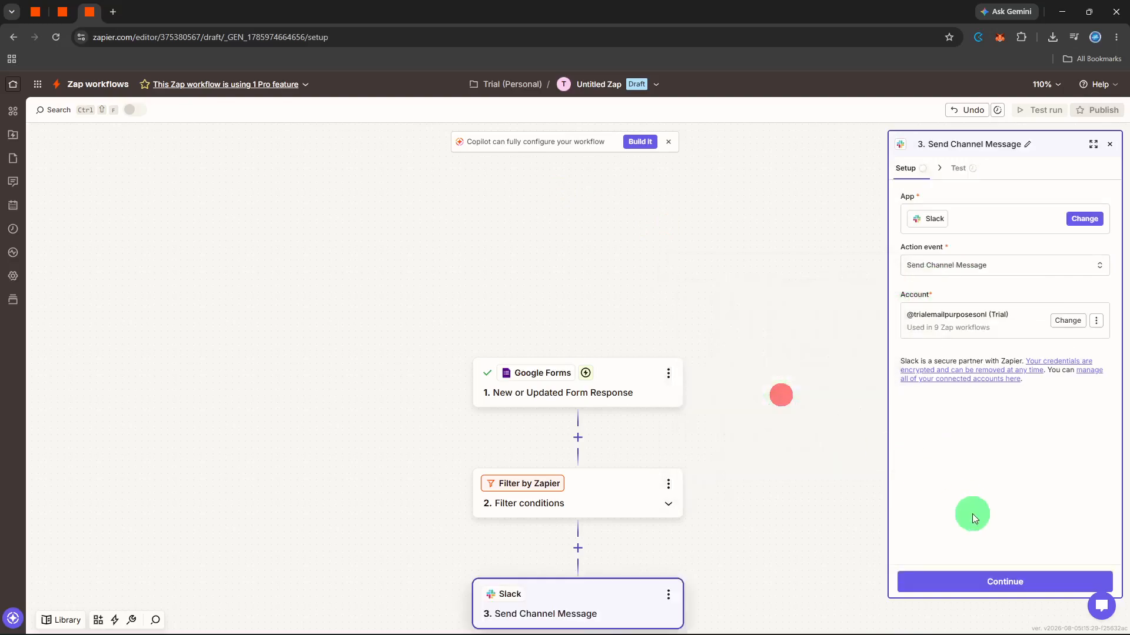
left_click(982, 572)
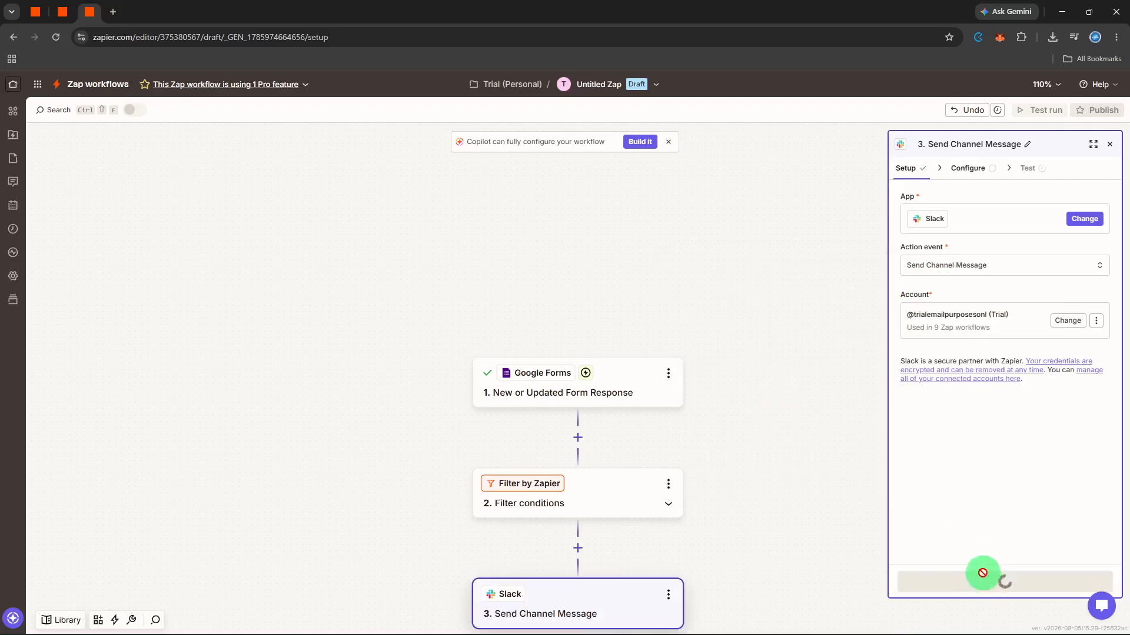
Step: Select social as the Slack channel and enter "New request from" as the message text
left_click(984, 215)
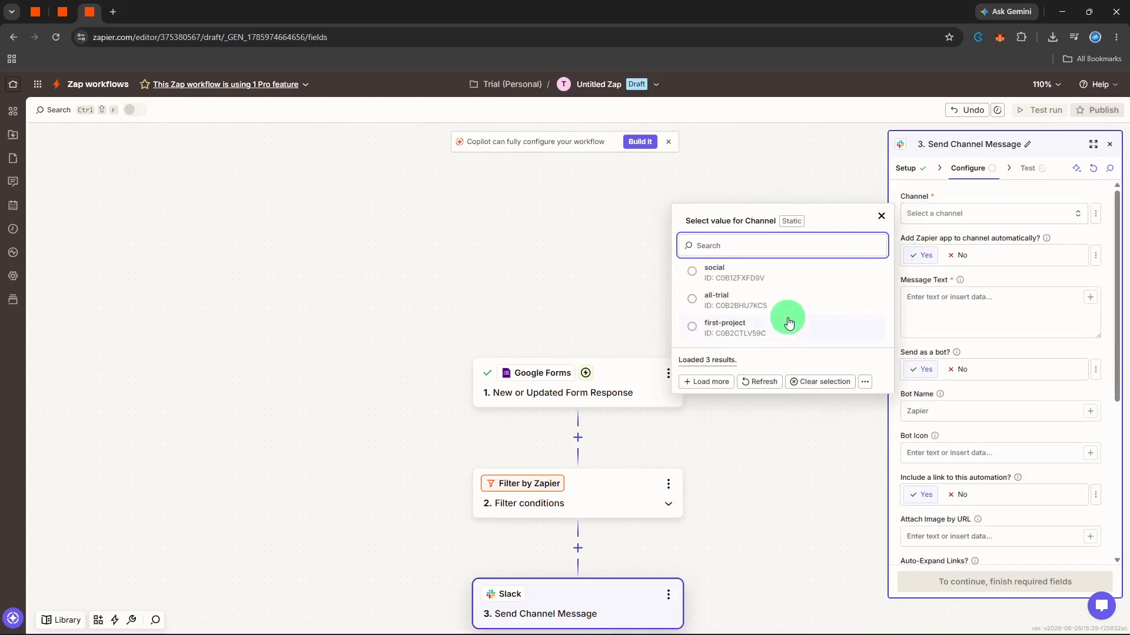
left_click(796, 273)
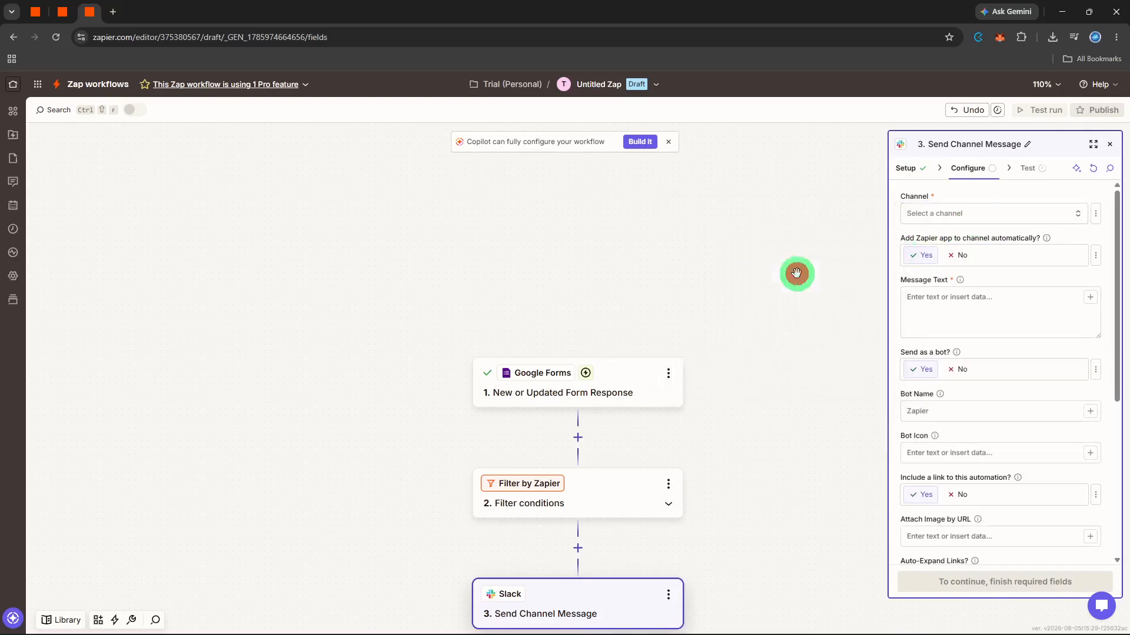
left_click(1053, 316)
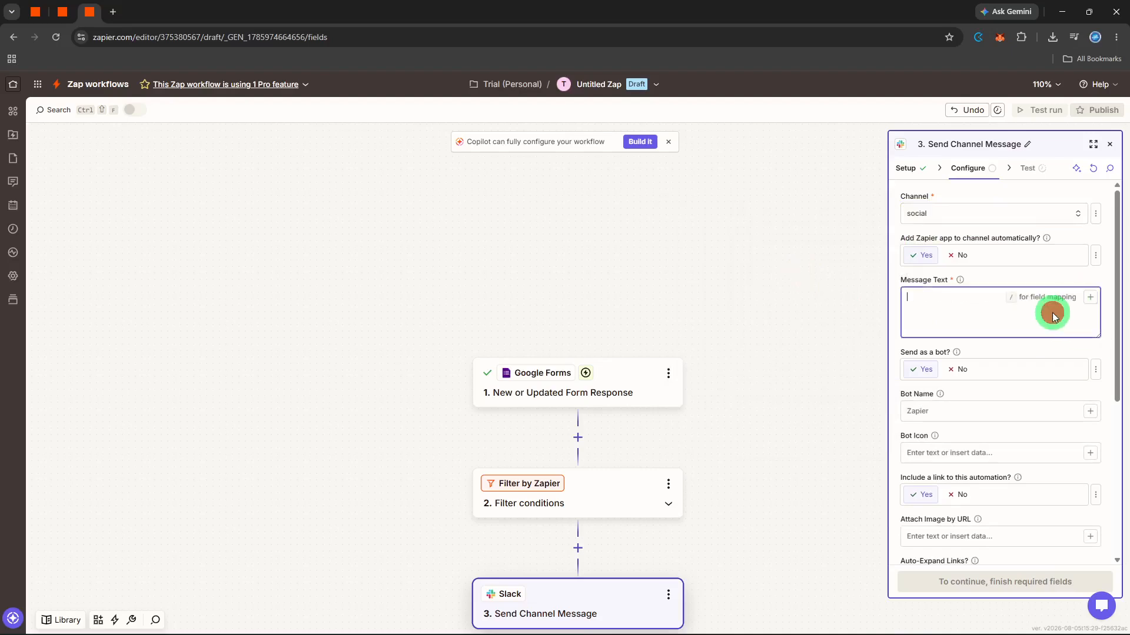
type("New request from")
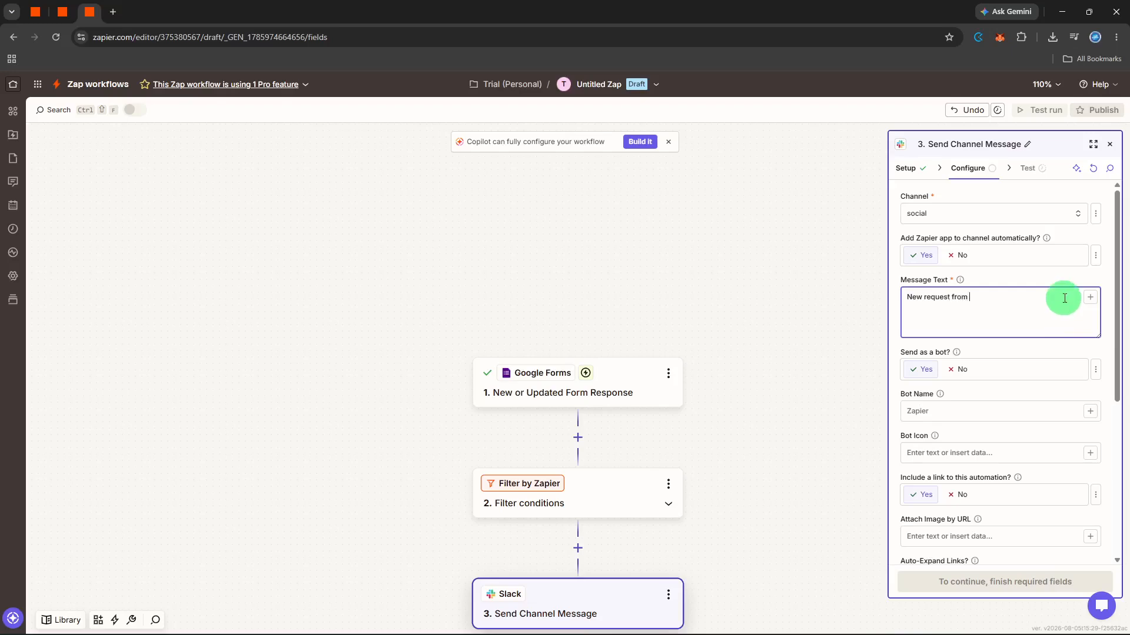
Step: Insert the form response's Respondent Email field after "New request from" in the message text
left_click(1086, 300)
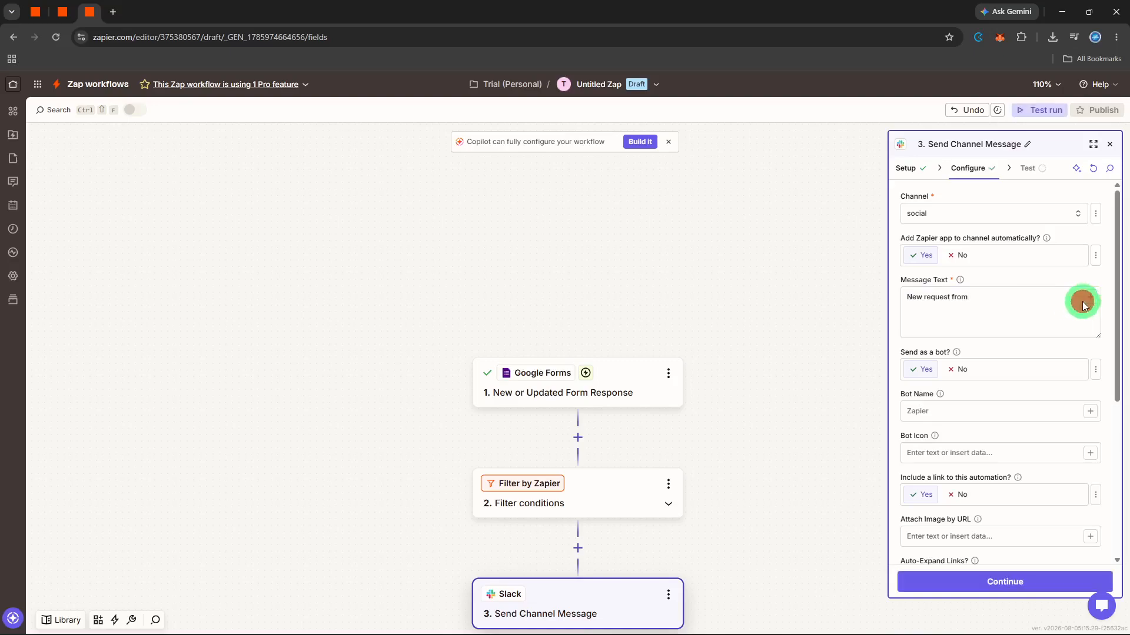
left_click(1090, 300)
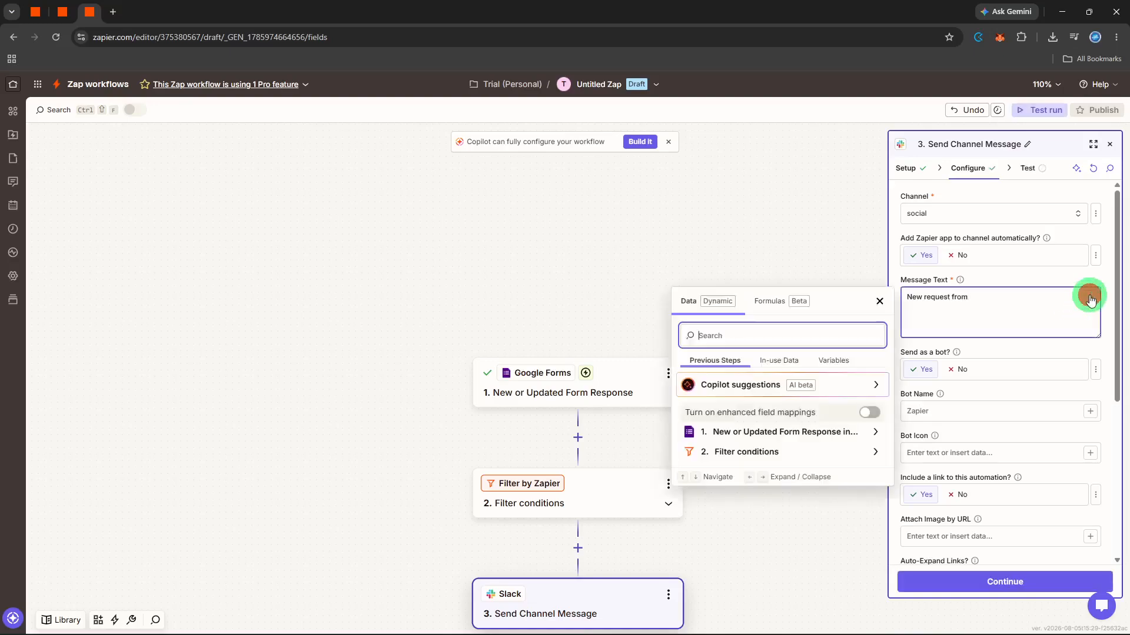
left_click(818, 433)
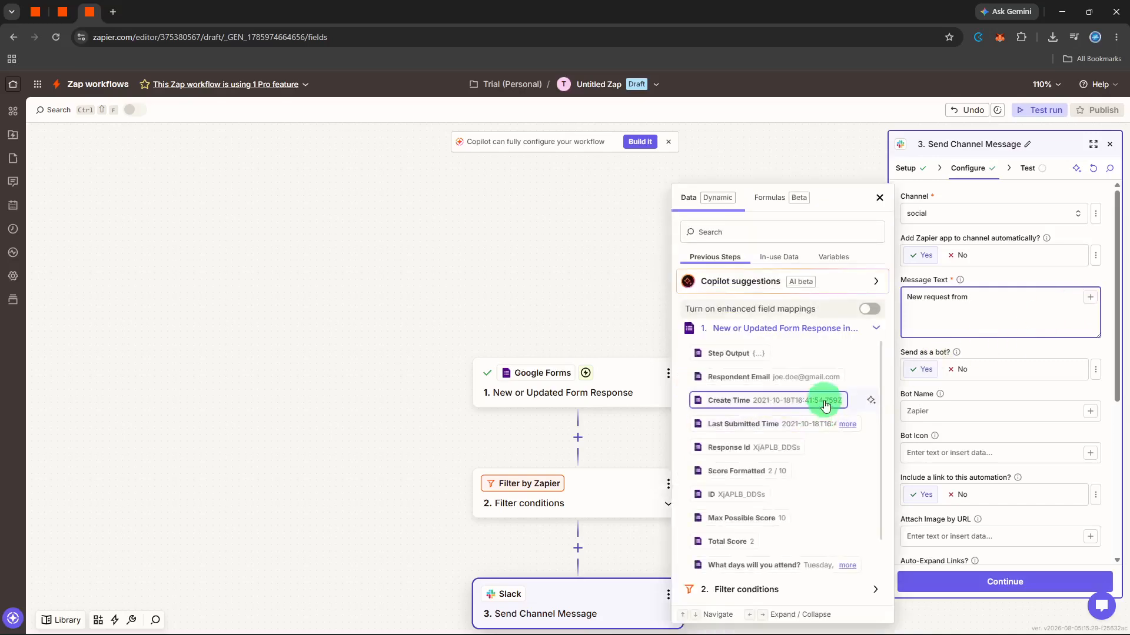
left_click(818, 376)
left_click(1004, 382)
Step: Continue to the Slack step's test, send the test message, and close the step's settings
left_click(1012, 580)
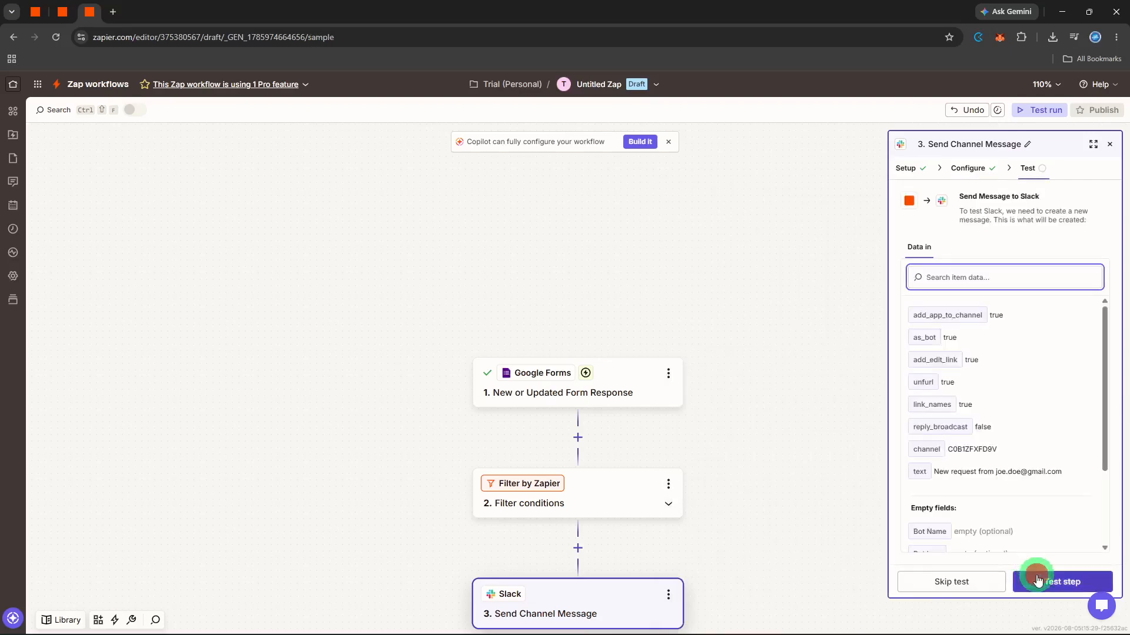
left_click(1038, 581)
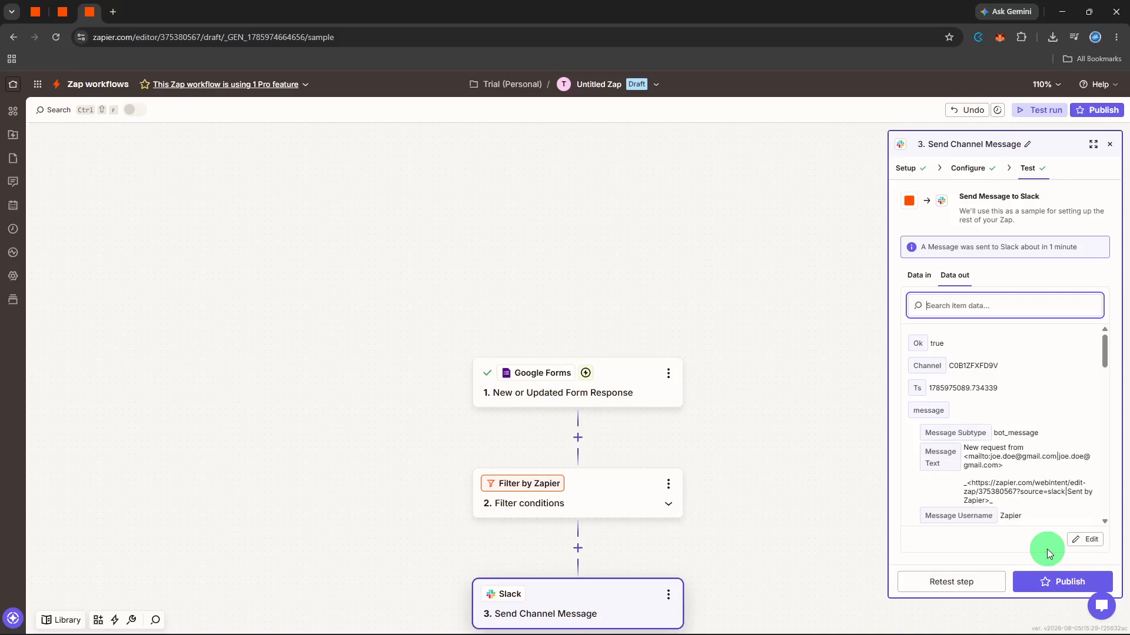
left_click(1110, 144)
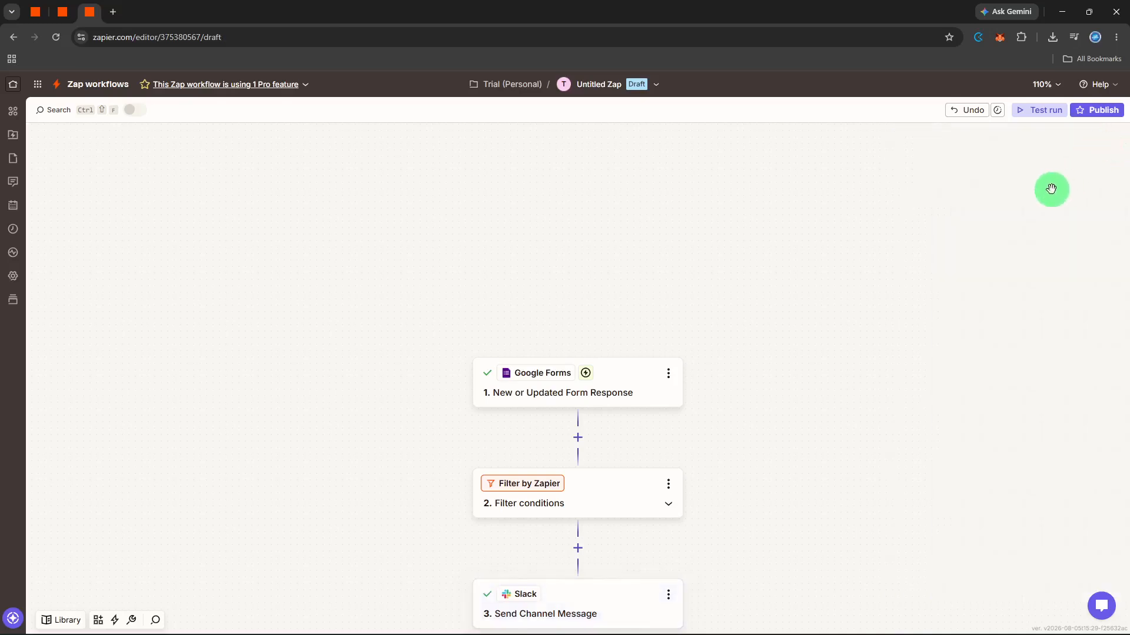
Step: Rename the untitled Zap as "route high priority"
scroll(1052, 190, "down", 1)
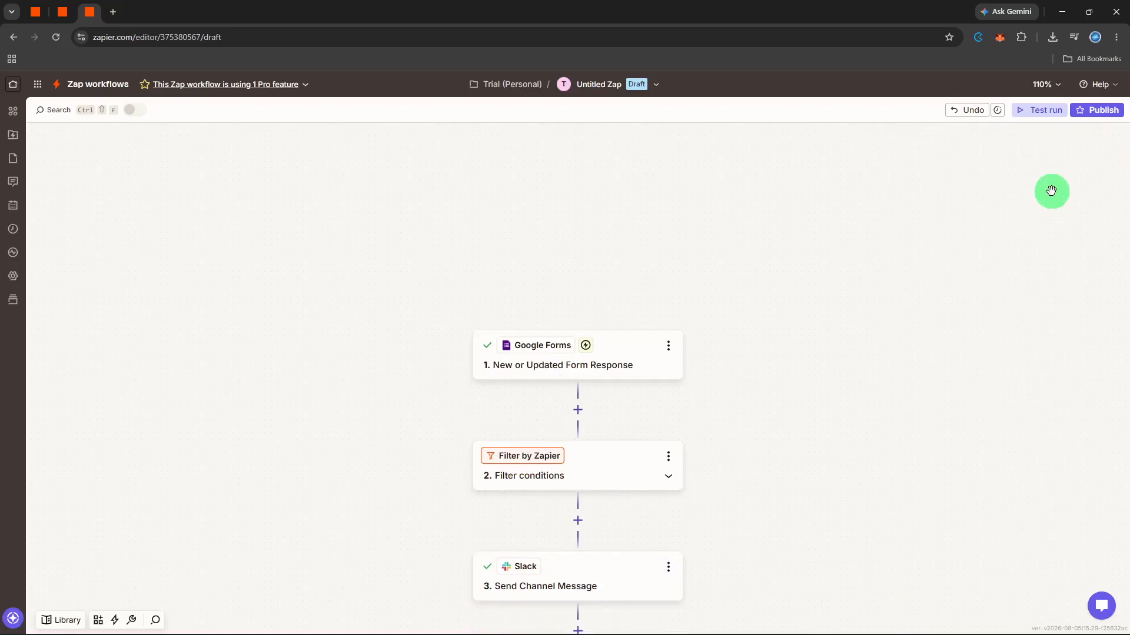
scroll(1051, 190, "down", 2)
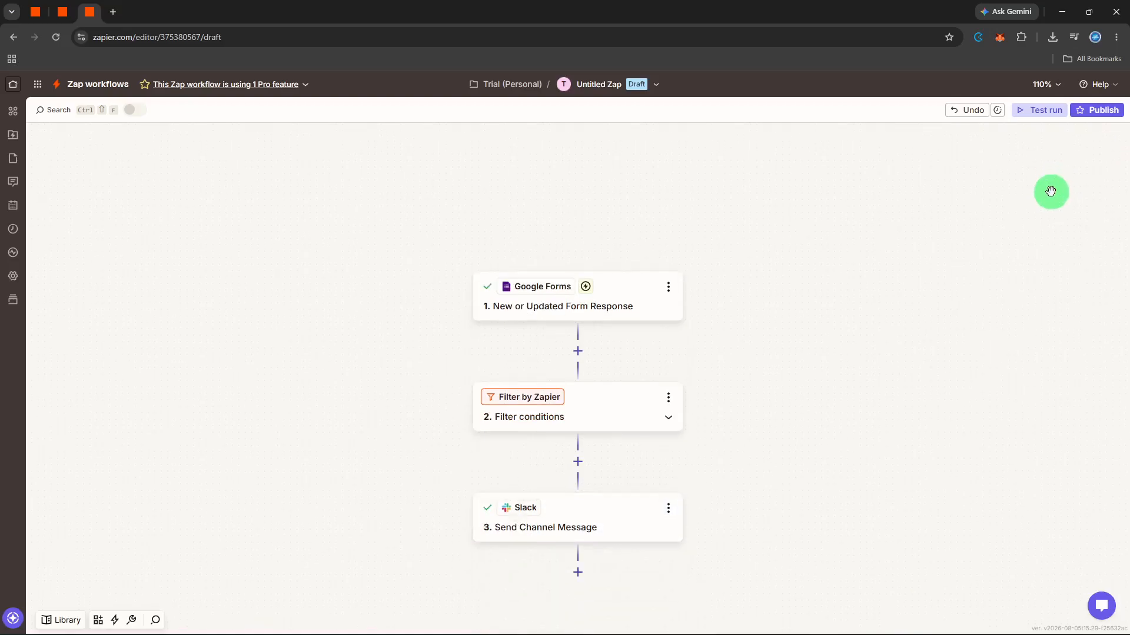
left_click(656, 86)
left_click(649, 111)
key("BackSpace")
type("route h")
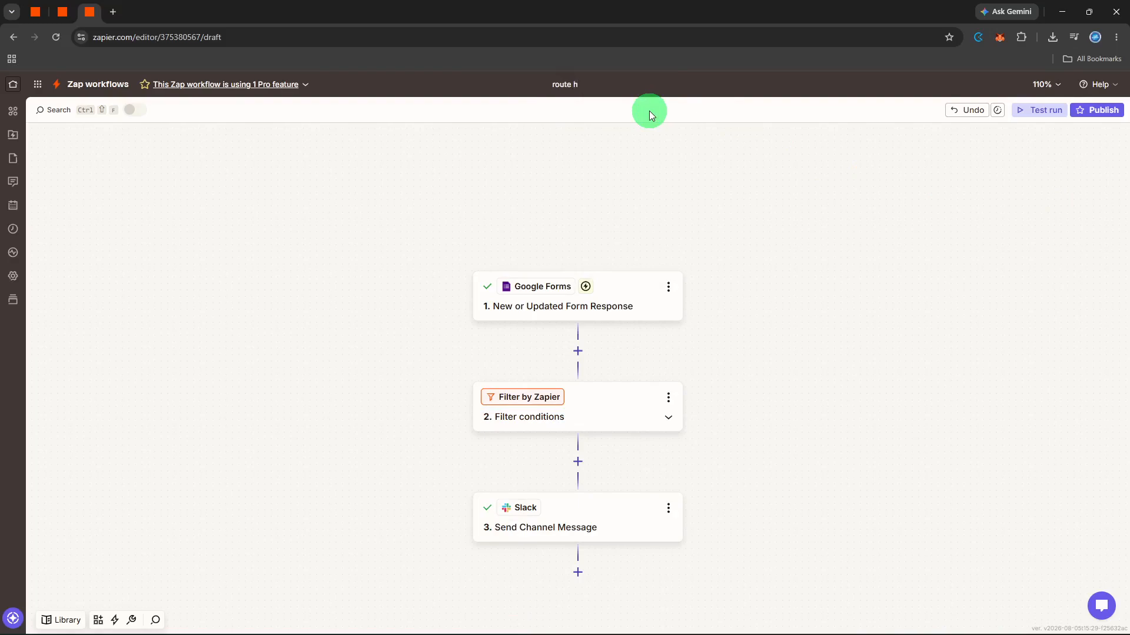
type("igh priority")
key("Return")
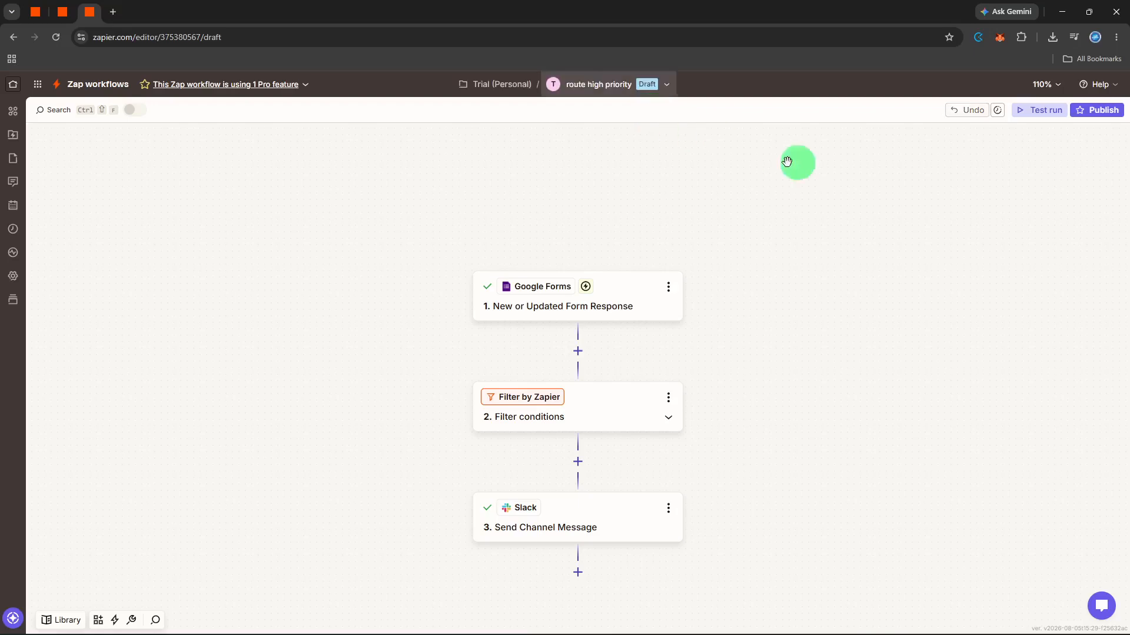